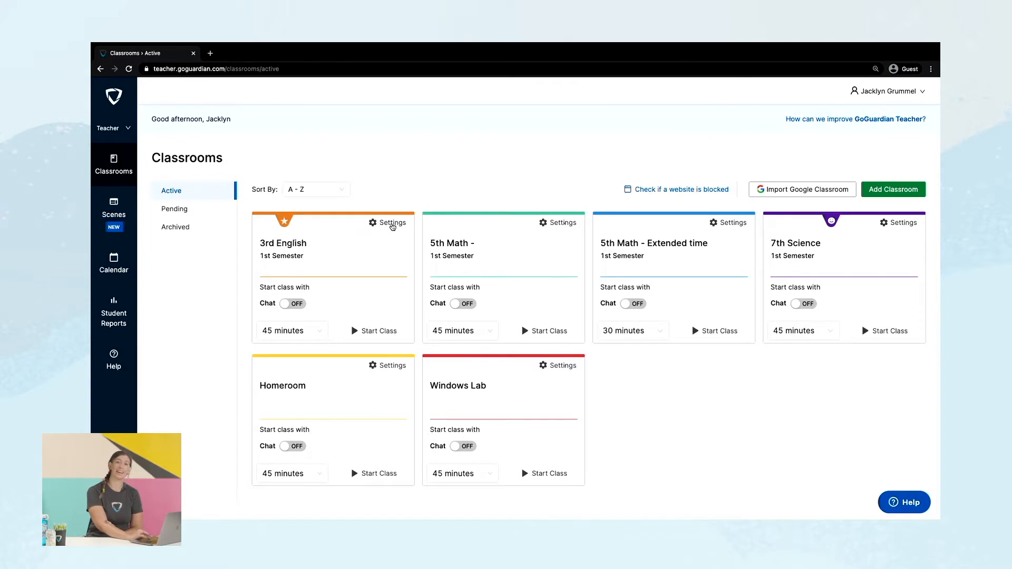
{"action": "left_click", "coordinate": [392, 227]}
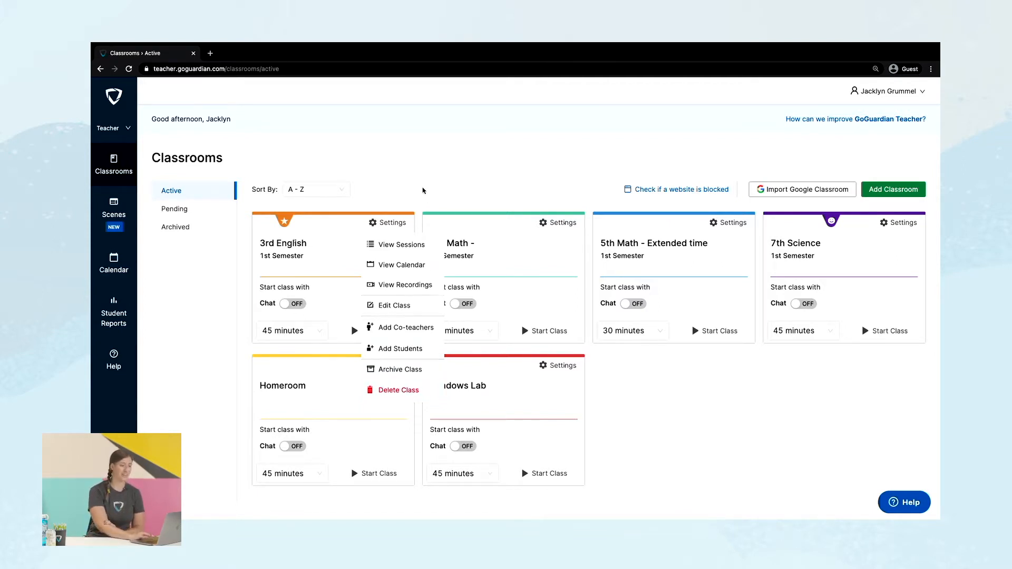
{"action": "left_click", "coordinate": [424, 191]}
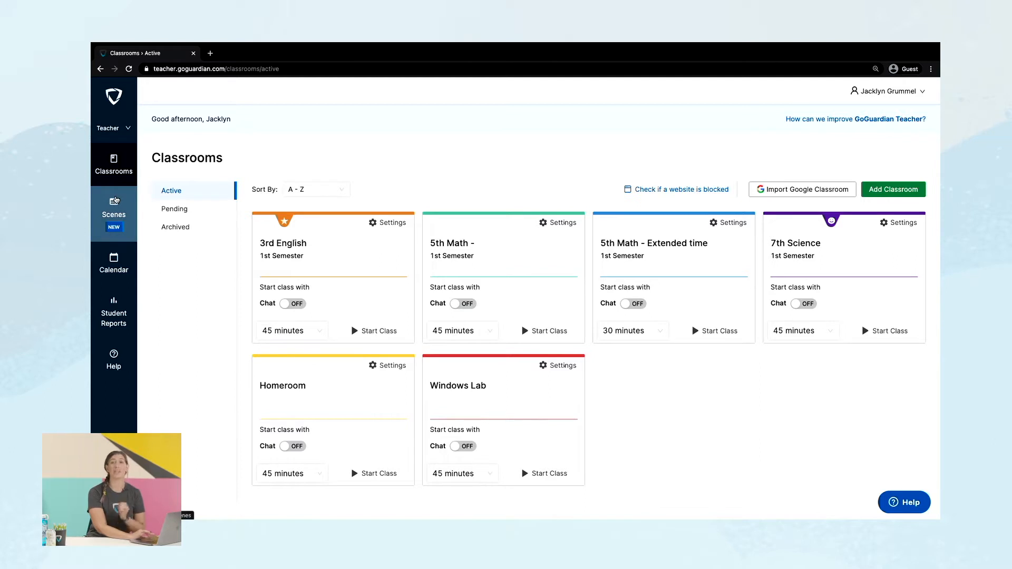
Step: Start a new Allowed Websites List in Scenes and name it "Testing"
{"action": "left_click", "coordinate": [116, 200]}
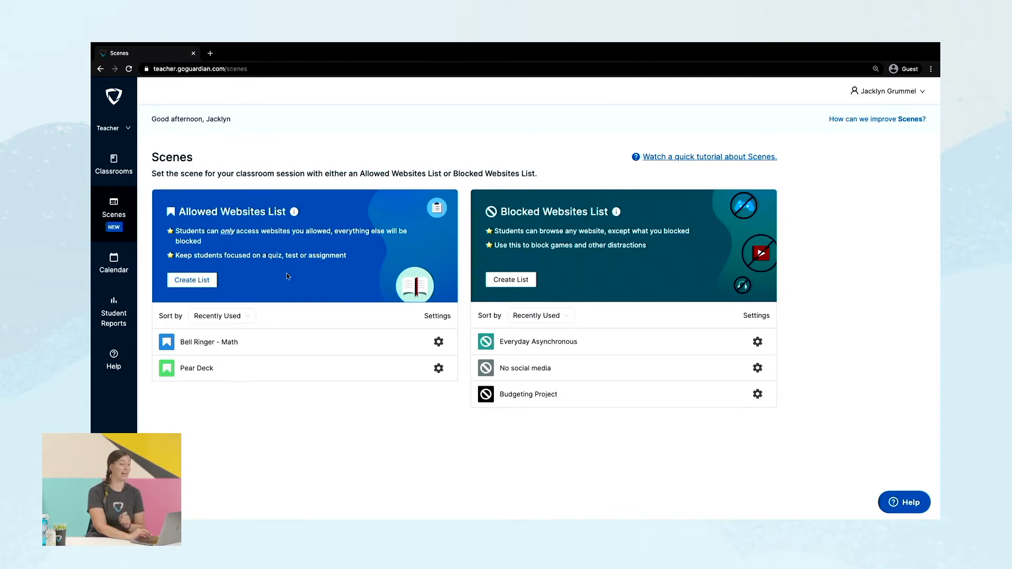
{"action": "left_click", "coordinate": [191, 281]}
{"action": "left_click", "coordinate": [267, 194]}
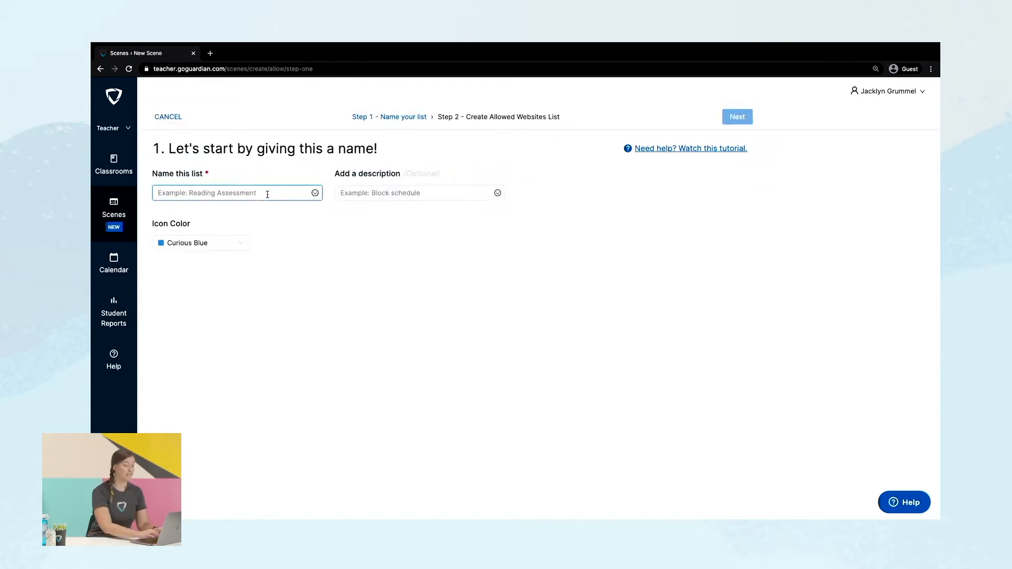
{"action": "type", "text": "Testing"}
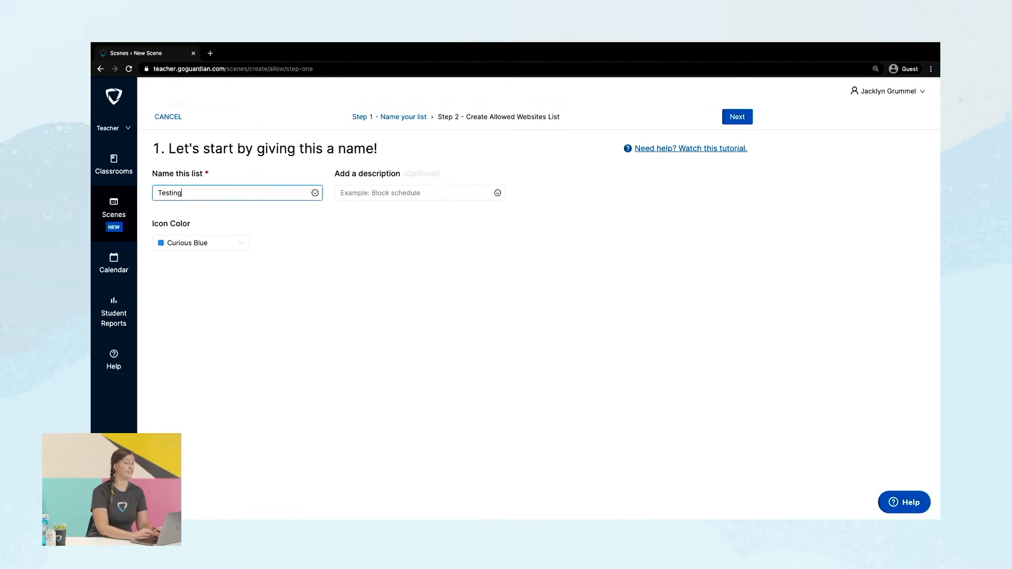
Step: Add the description "Math & English" to the list and set its icon color to Tahiti Gold
{"action": "left_click", "coordinate": [357, 191]}
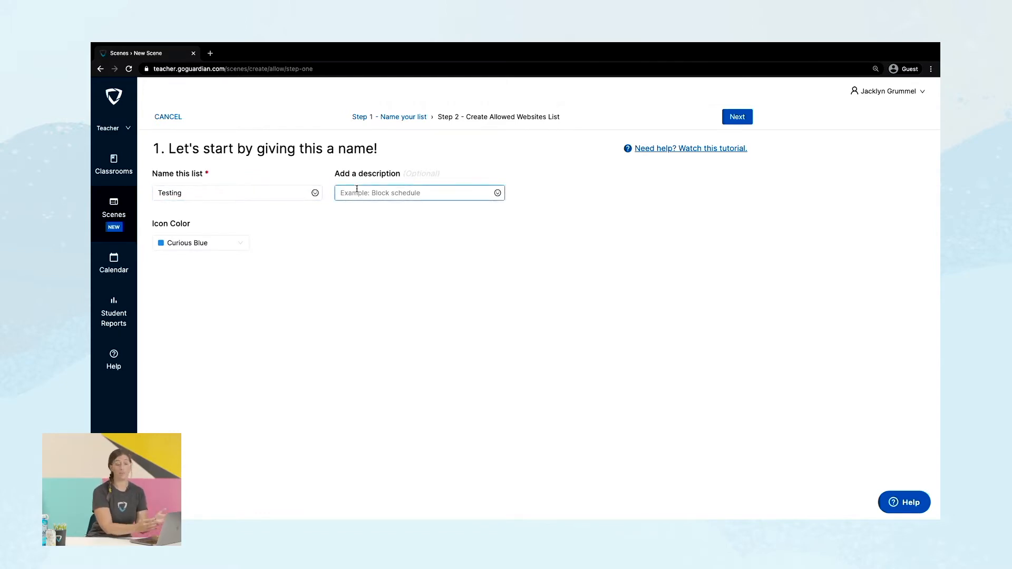
{"action": "type", "text": "Math "}
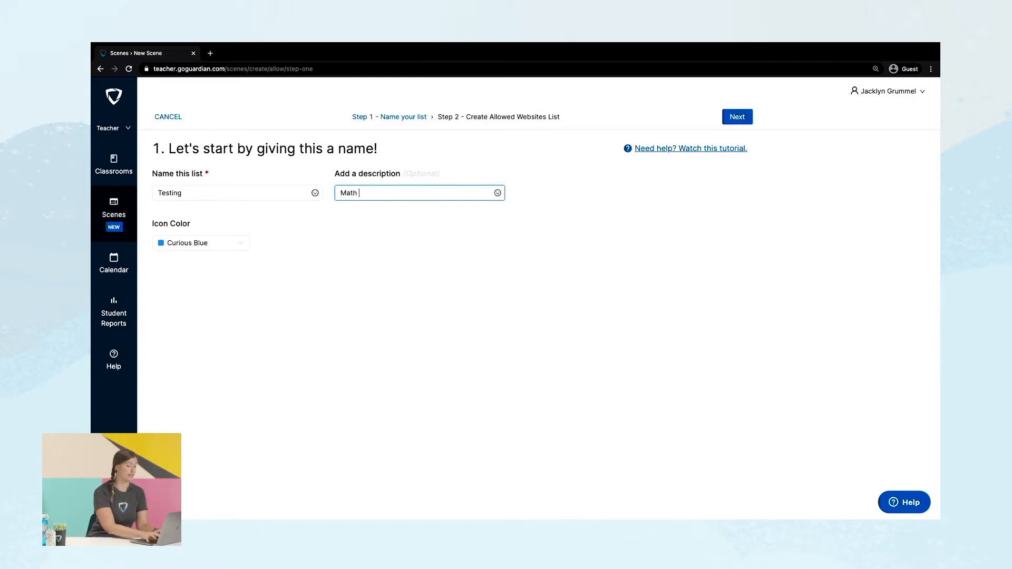
{"action": "type", "text": "& English"}
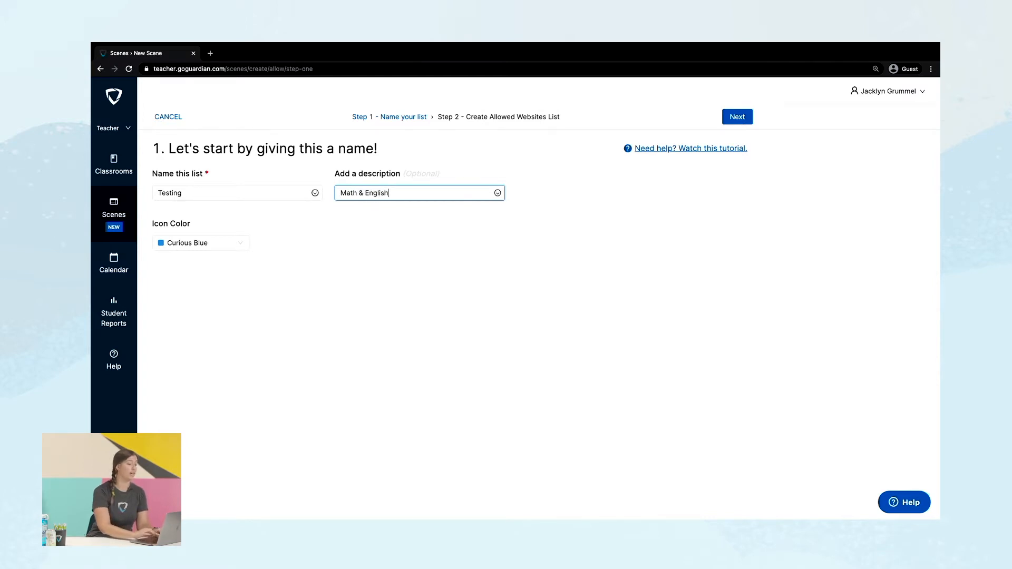
{"action": "left_click", "coordinate": [237, 243]}
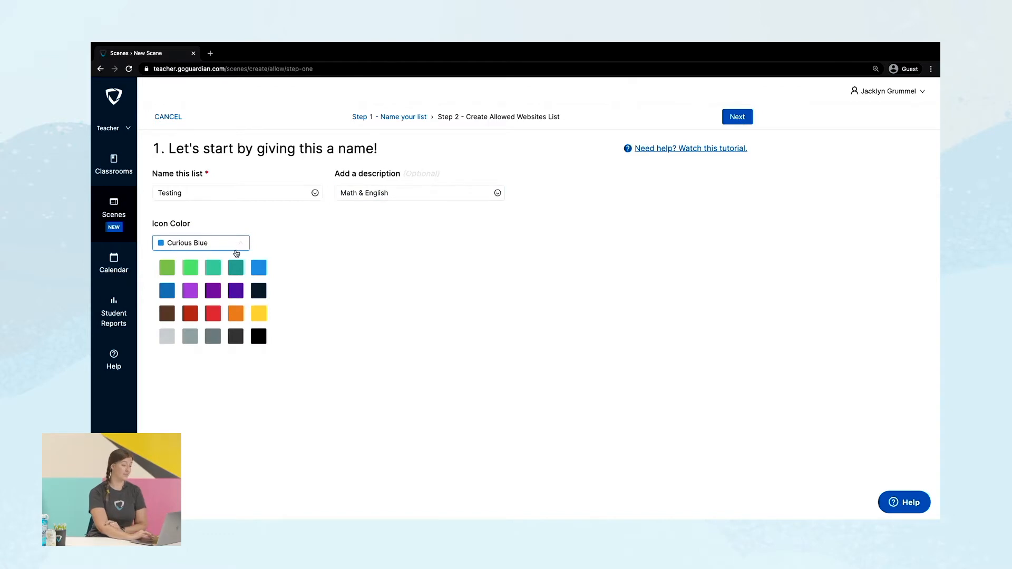
{"action": "left_click", "coordinate": [236, 310]}
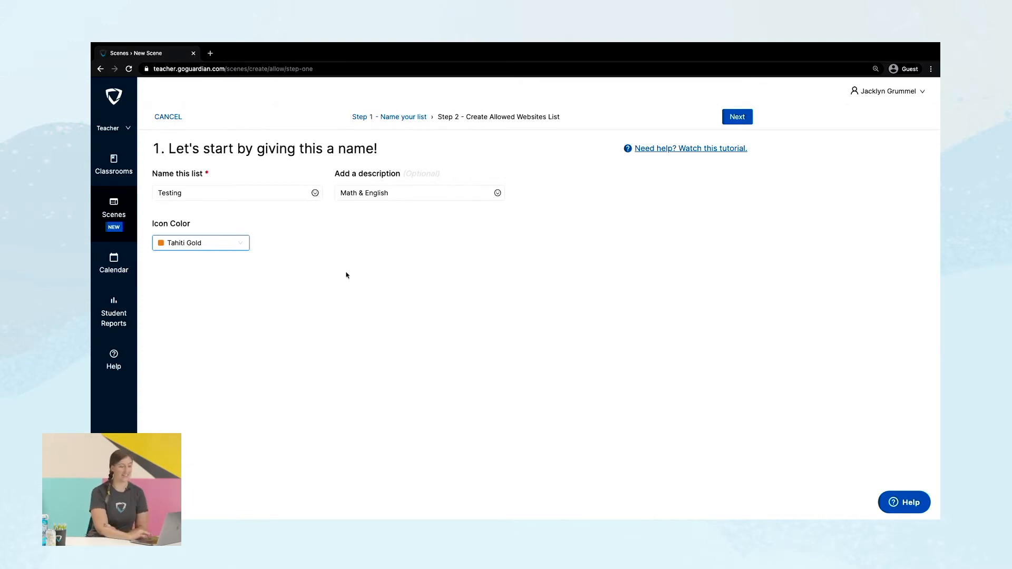
Step: View the tutorial offered for creating an Allowed Websites List, and close it
{"action": "left_click", "coordinate": [706, 149]}
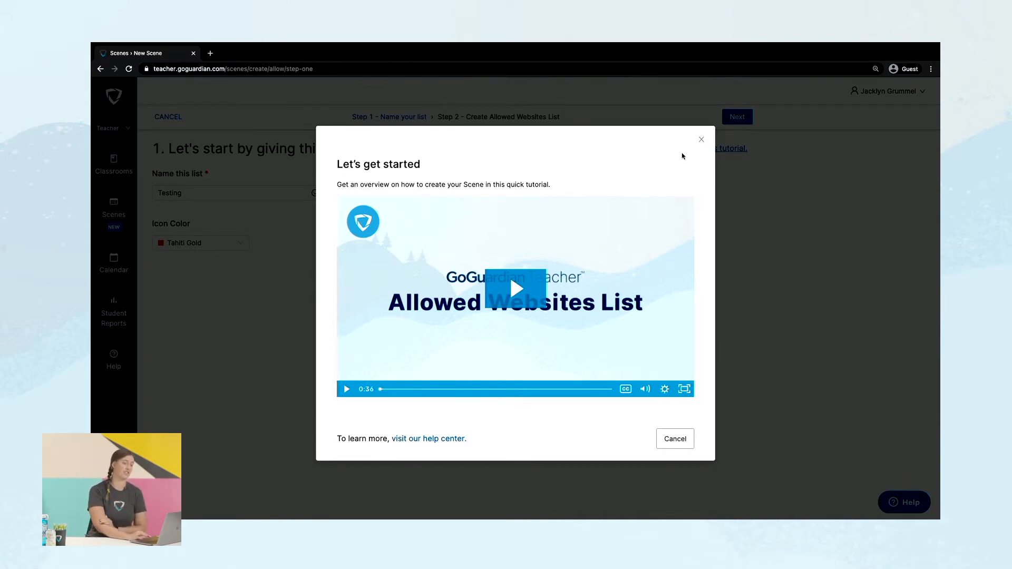
{"action": "left_click", "coordinate": [700, 139]}
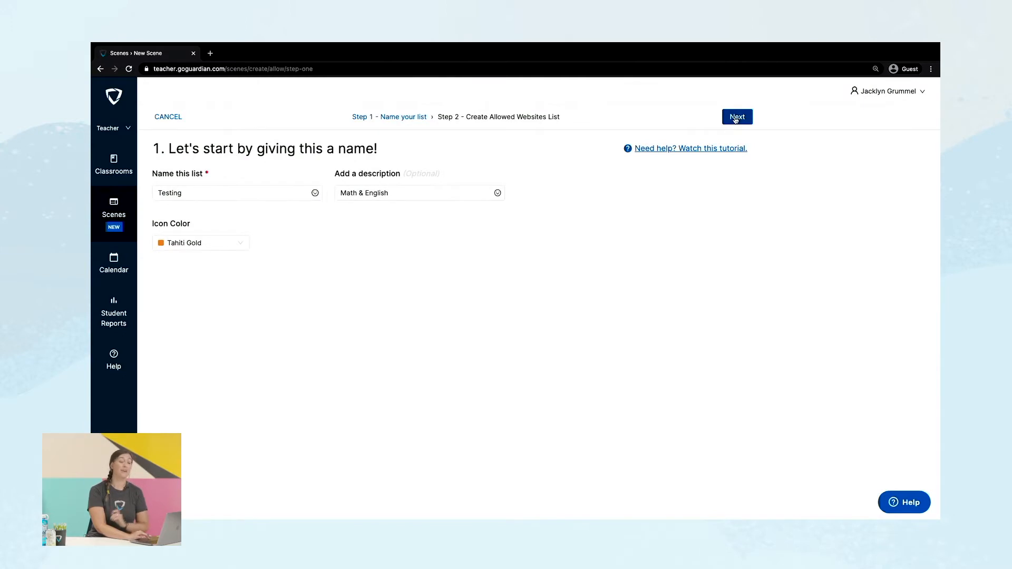
Step: Continue to the website selection, search for "google classroom", and add classroom.google.com and google.com to the allowed list
{"action": "left_click", "coordinate": [736, 118]}
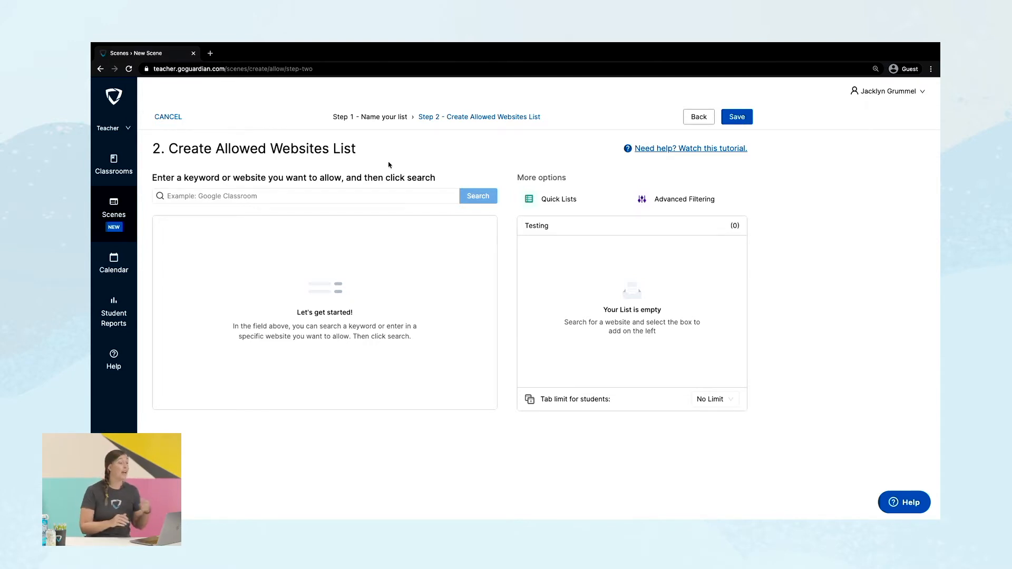
{"action": "left_click", "coordinate": [349, 196]}
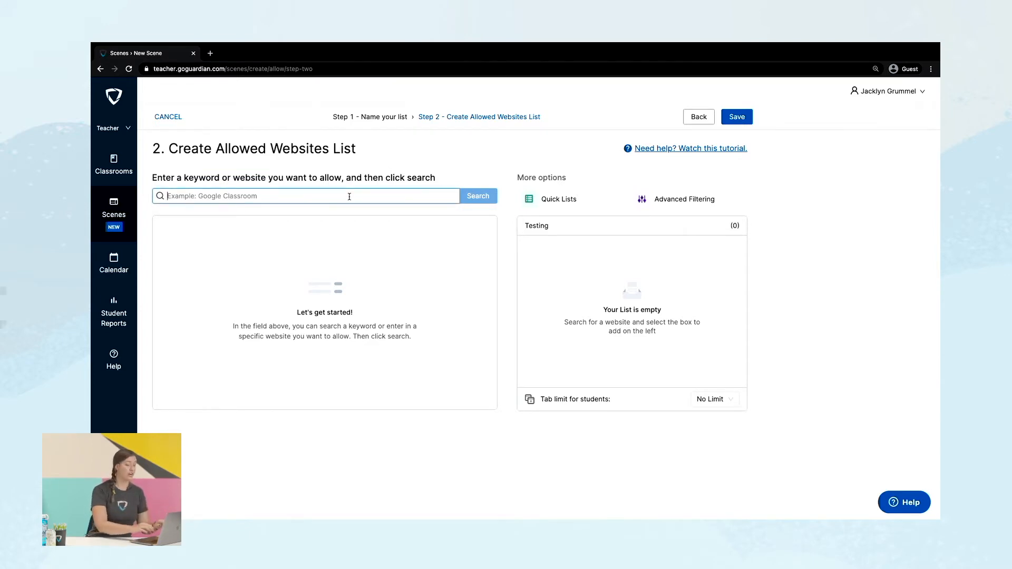
{"action": "type", "text": "google cl"}
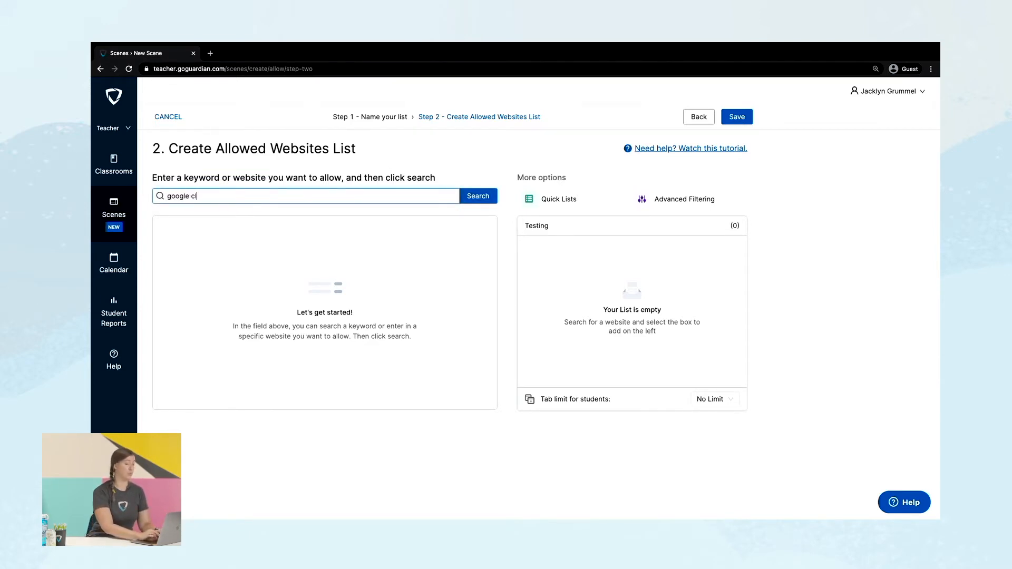
{"action": "type", "text": "assroom"}
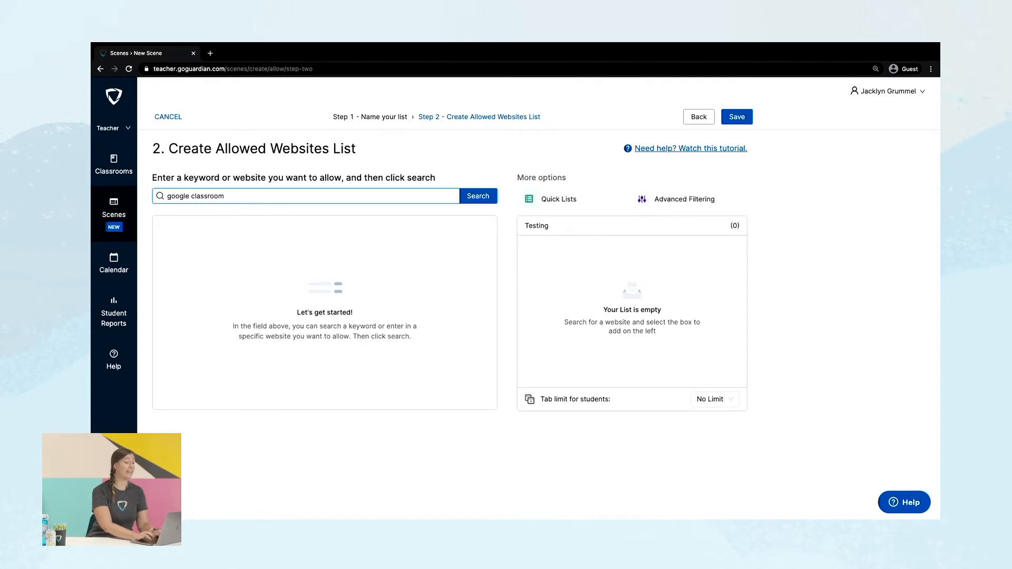
{"action": "key", "text": "Return"}
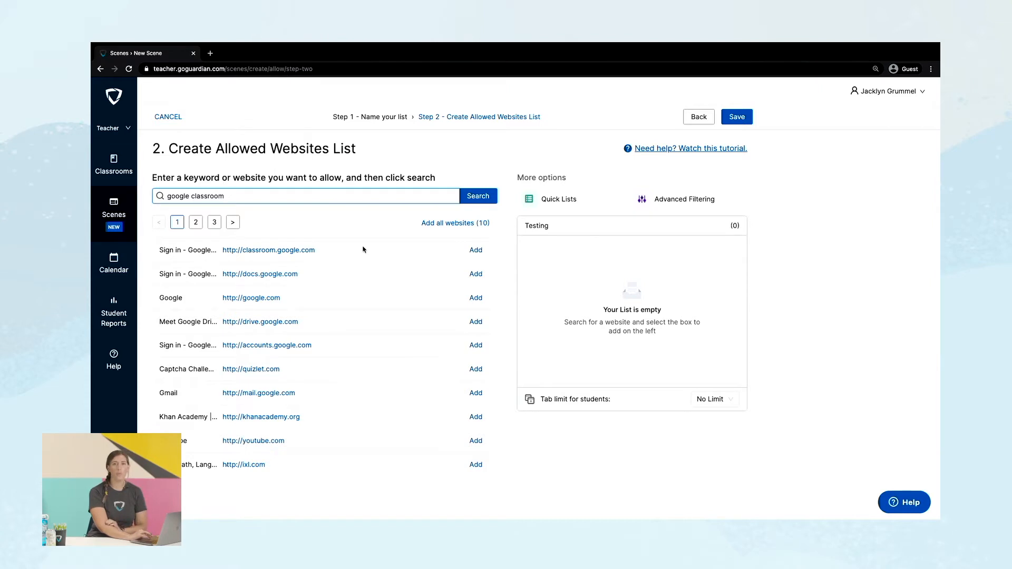
{"action": "left_click", "coordinate": [480, 251]}
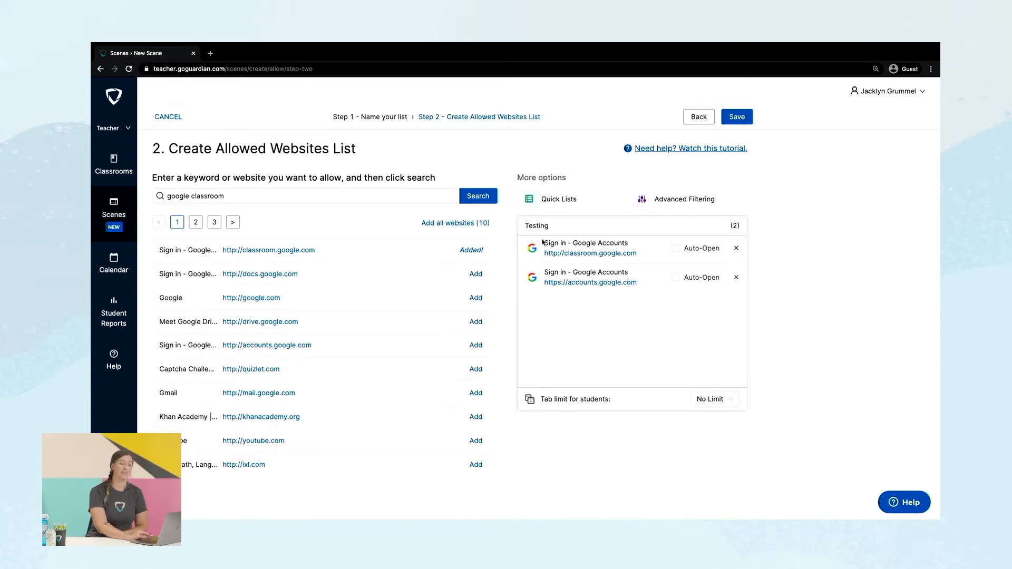
{"action": "left_click", "coordinate": [477, 300]}
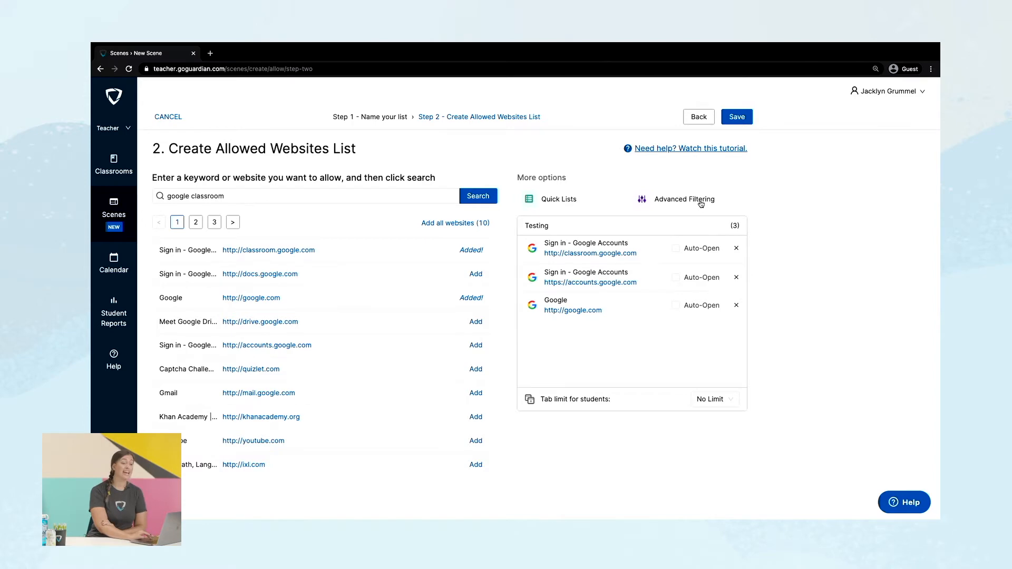
Step: Create an advanced filtering exception for sites.google.com and update the scene with it
{"action": "left_click", "coordinate": [701, 204]}
{"action": "left_click", "coordinate": [467, 281]}
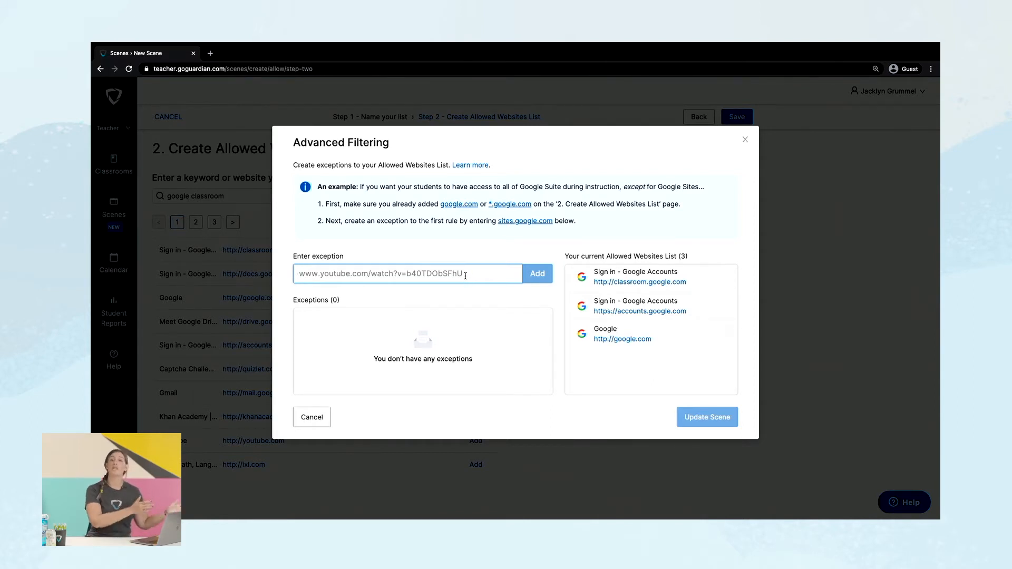
{"action": "type", "text": "sit"}
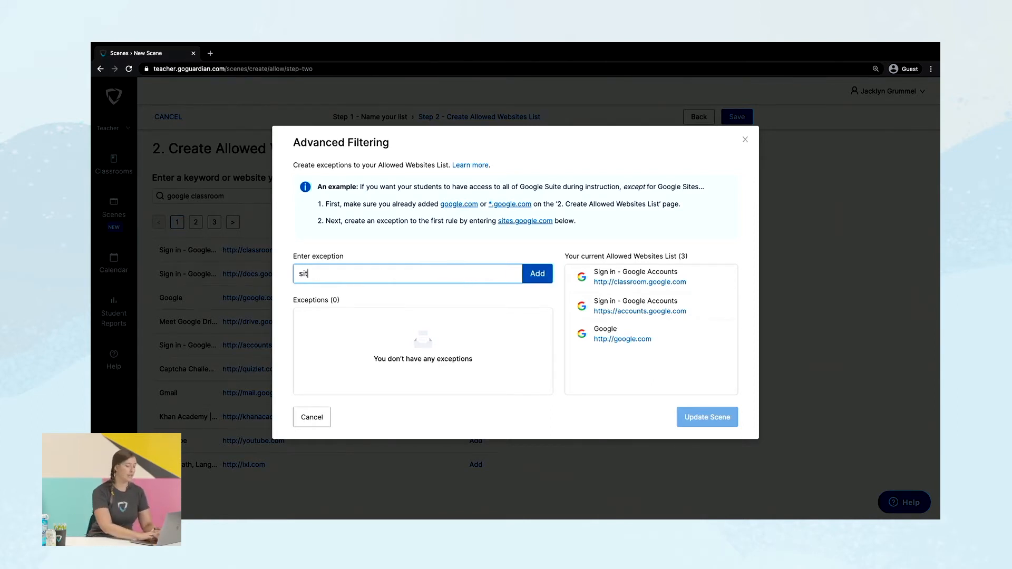
{"action": "type", "text": "es.google.com"}
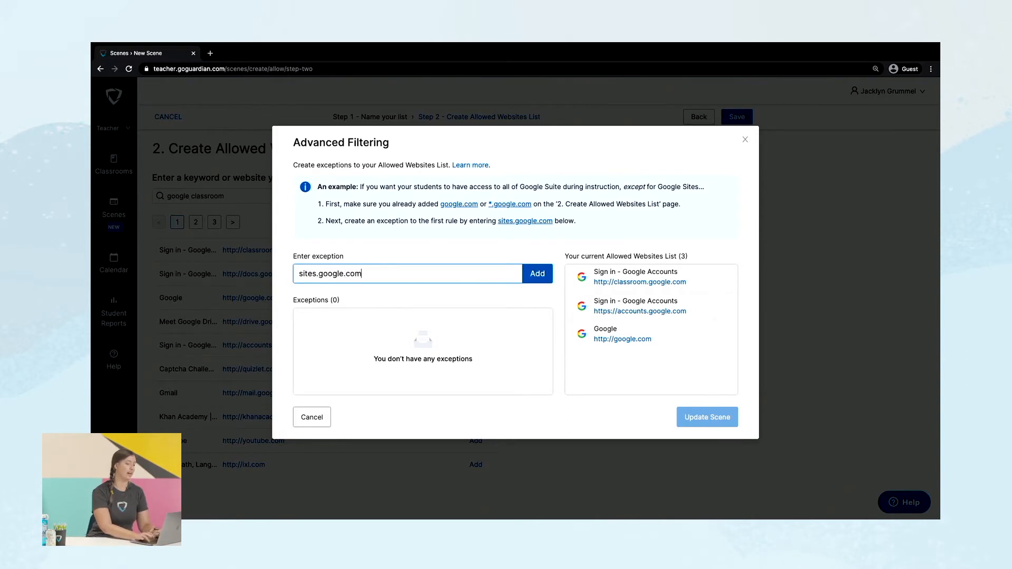
{"action": "key", "text": "Return"}
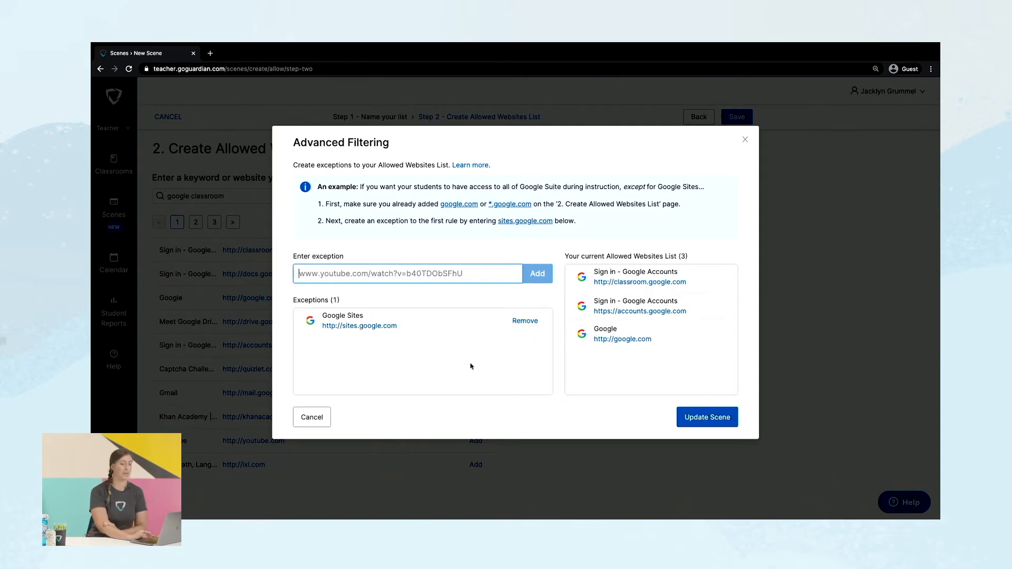
{"action": "left_click", "coordinate": [704, 419]}
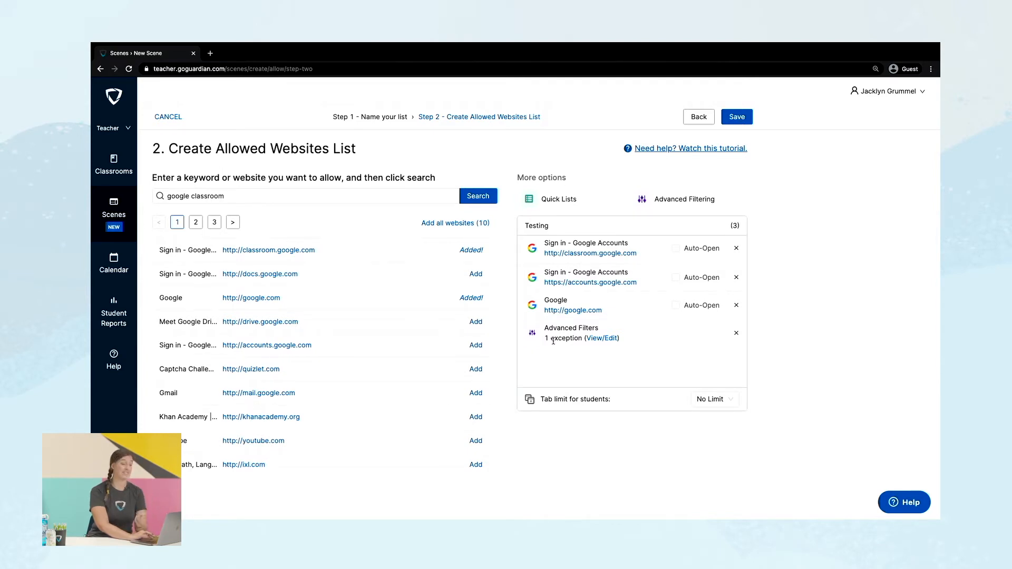
Step: Search for "aleks" and add aleks.com to the Testing list
{"action": "left_click", "coordinate": [253, 195]}
{"action": "key", "text": "ctrl+shift+Left"}
{"action": "key", "text": "ctrl+shift+Left"}
{"action": "type", "text": "aleks"}
{"action": "key", "text": "Return"}
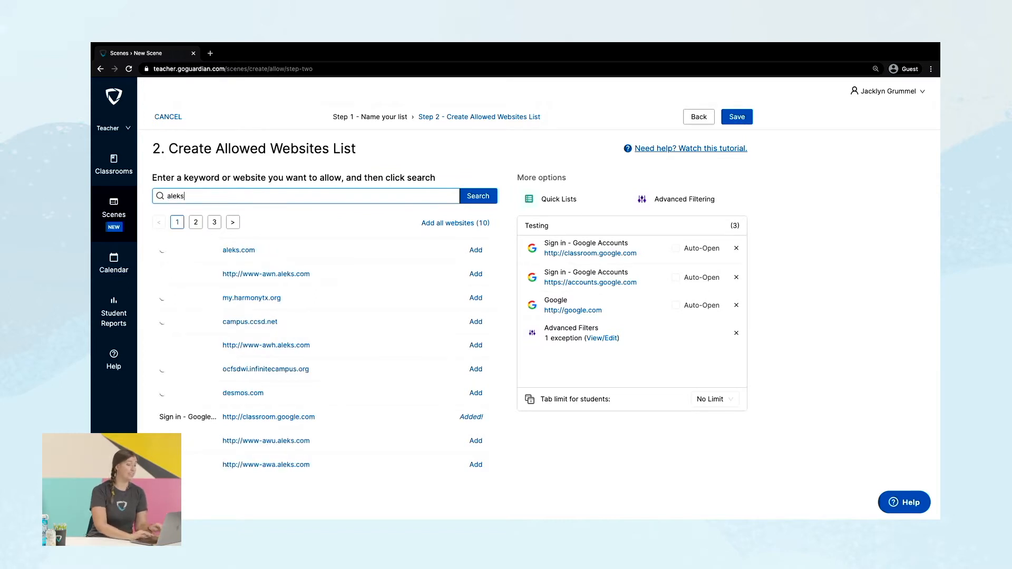
{"action": "left_click", "coordinate": [476, 251]}
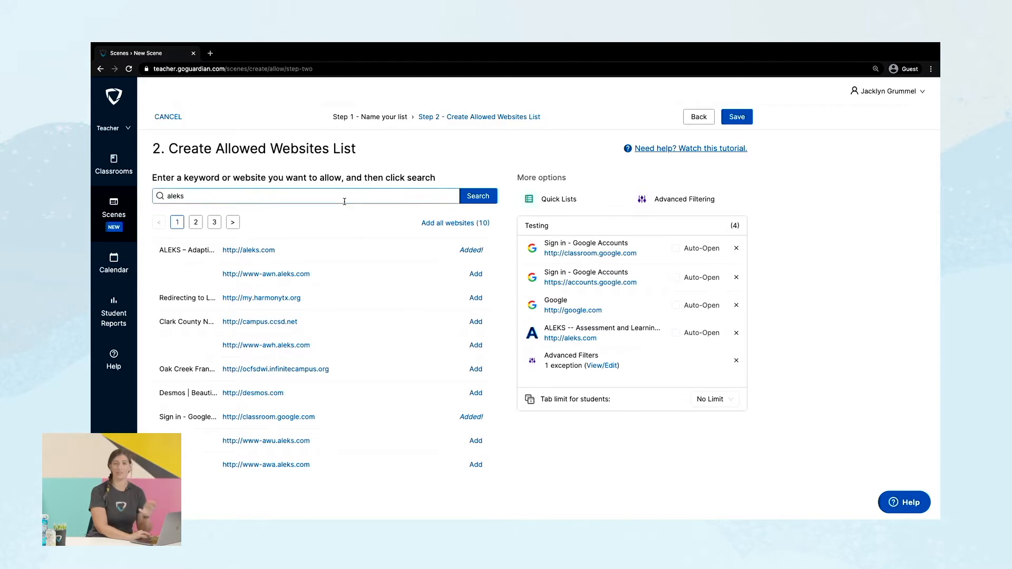
Step: Search for "achieve" and add achieve3000.com and portal.achieve3000.com to the Testing list
{"action": "triple_click", "coordinate": [325, 195]}
{"action": "type", "text": "achieve"}
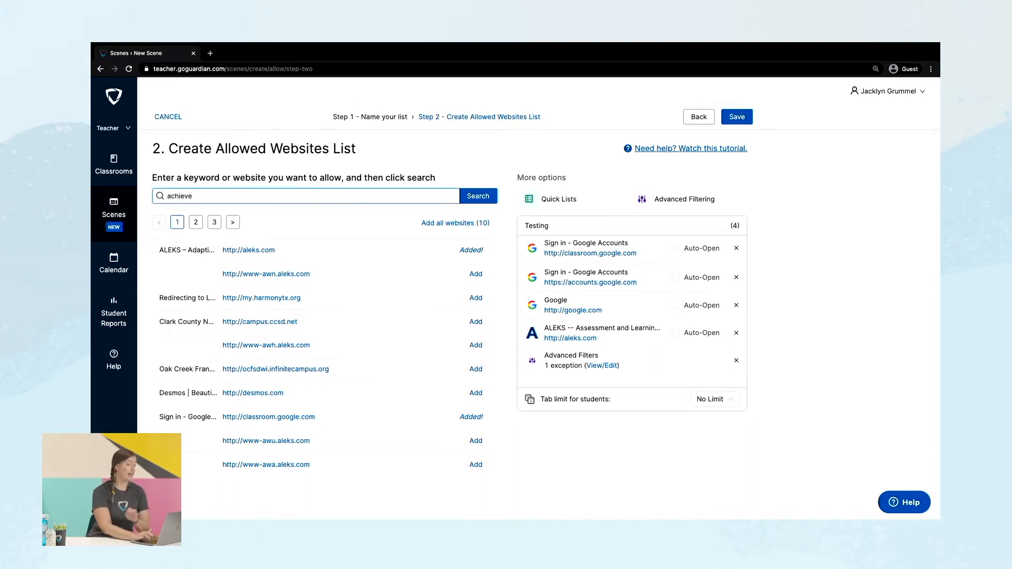
{"action": "key", "text": "Return"}
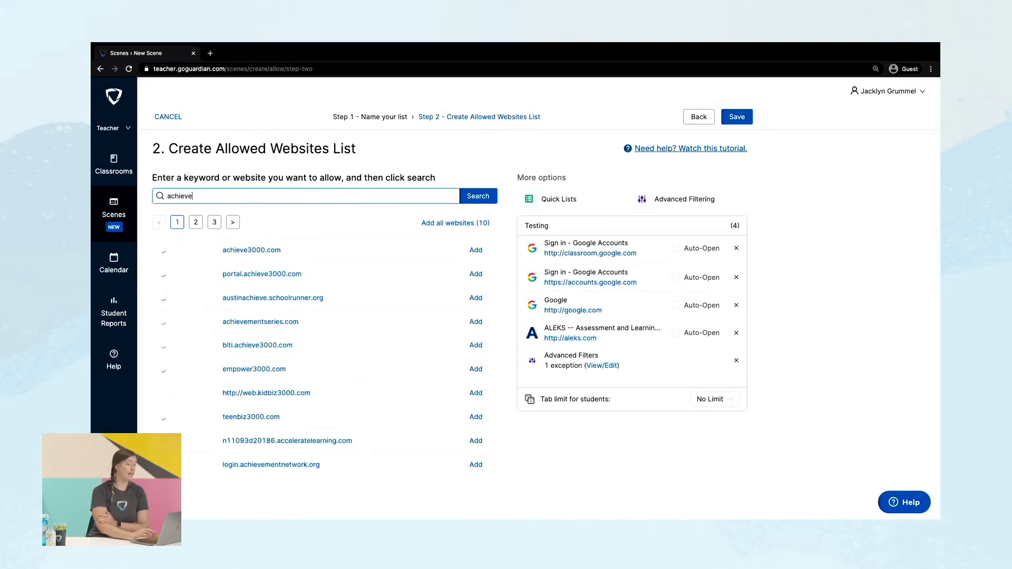
{"action": "left_click", "coordinate": [473, 251]}
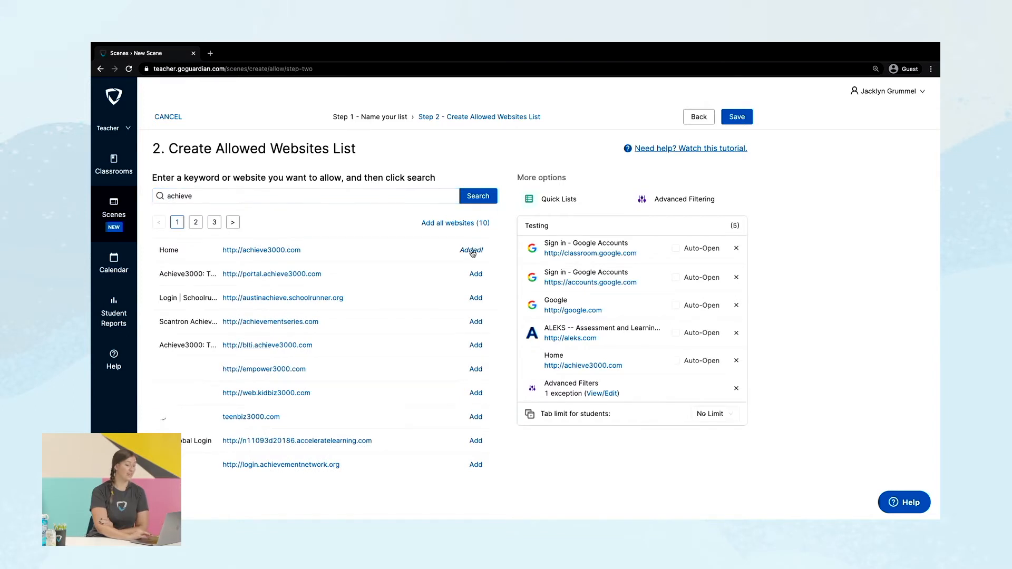
{"action": "left_click", "coordinate": [476, 275]}
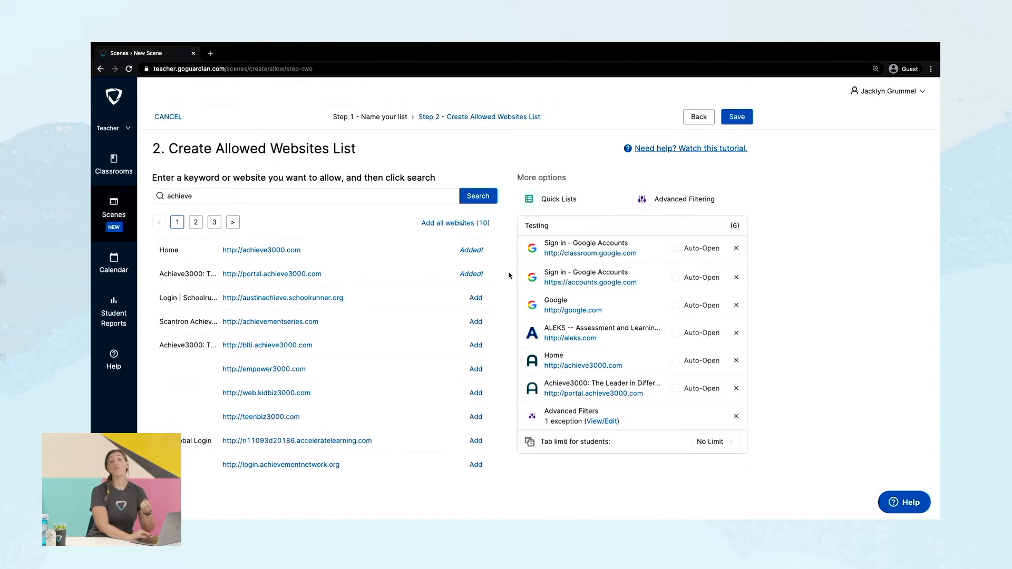
Step: Add the Pear Deck quick list made by GoGuardian to the scene
{"action": "left_click", "coordinate": [563, 202]}
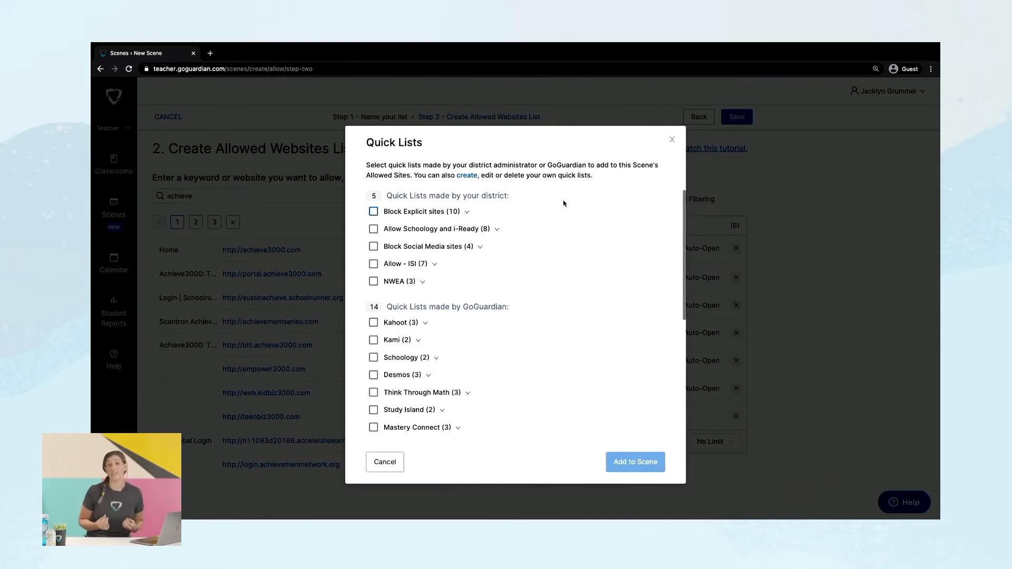
{"action": "scroll", "coordinate": [563, 203], "scroll_direction": "down", "scroll_amount": 4}
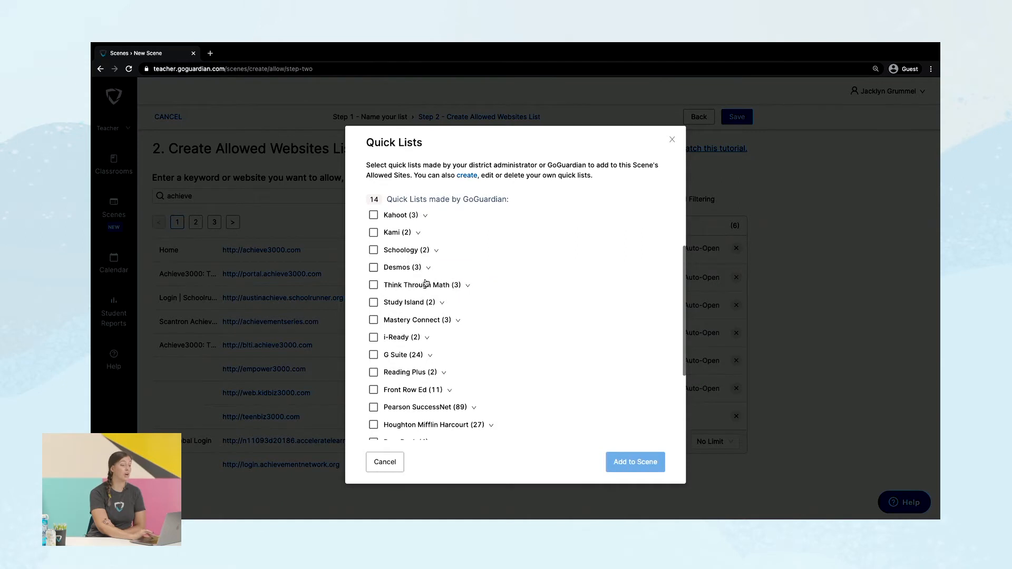
{"action": "scroll", "coordinate": [593, 282], "scroll_direction": "down", "scroll_amount": 1}
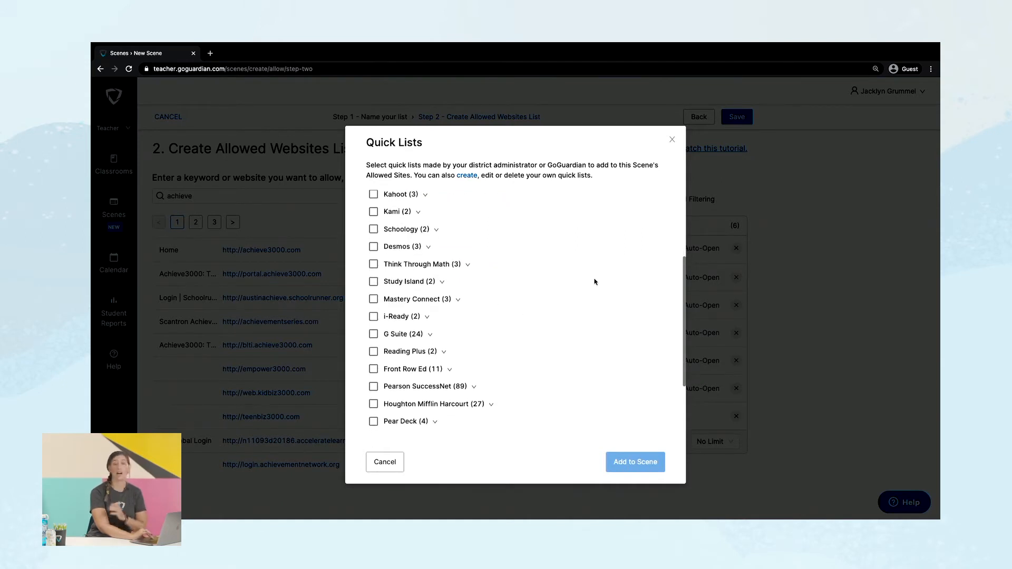
{"action": "left_click", "coordinate": [374, 424]}
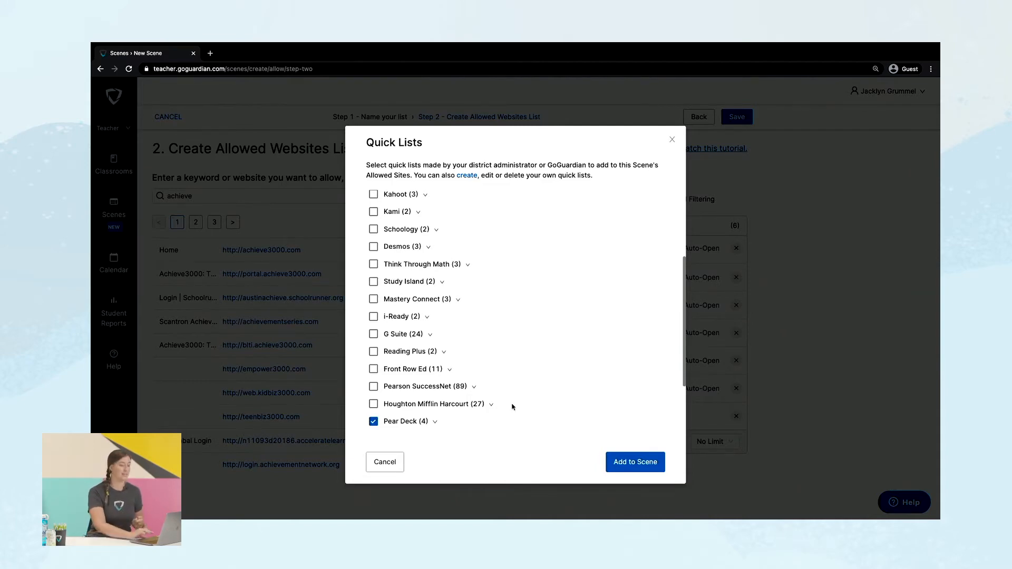
{"action": "left_click", "coordinate": [635, 463]}
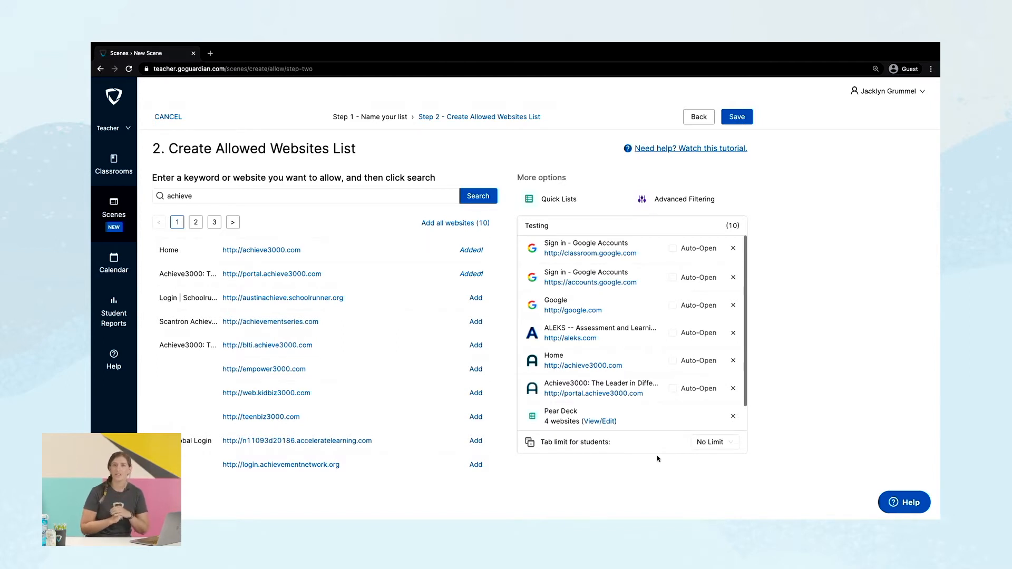
Step: Save the Testing scene with No Limit as the student tab limit and auto-open left off for classroom.google.com
{"action": "left_click", "coordinate": [734, 445]}
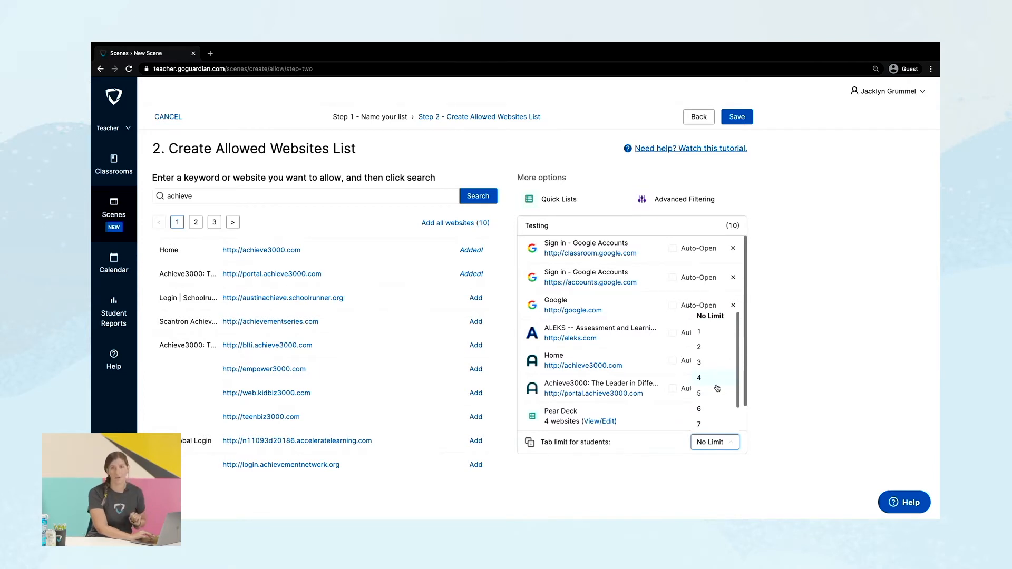
{"action": "left_click", "coordinate": [712, 318]}
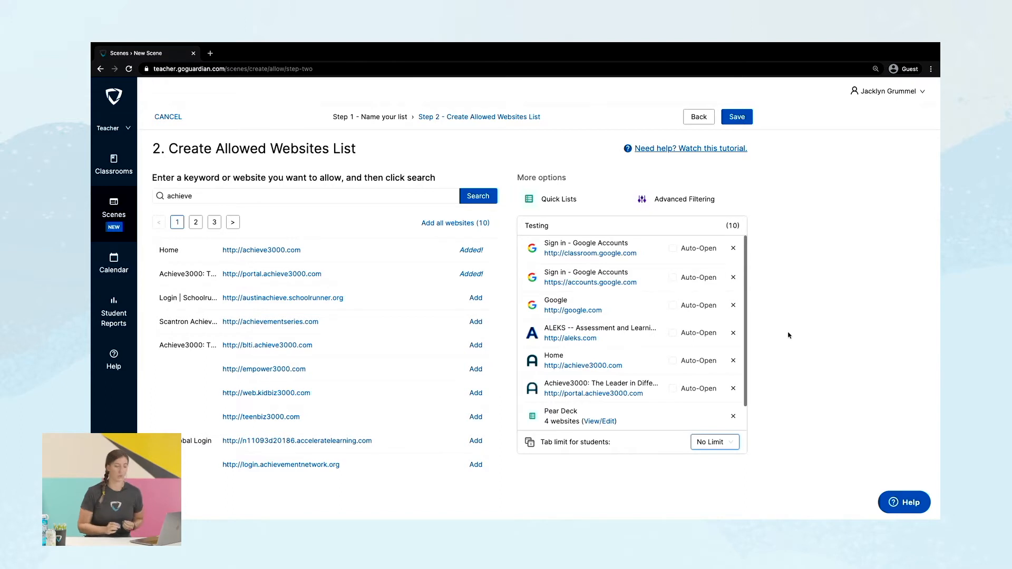
{"action": "left_click", "coordinate": [674, 251]}
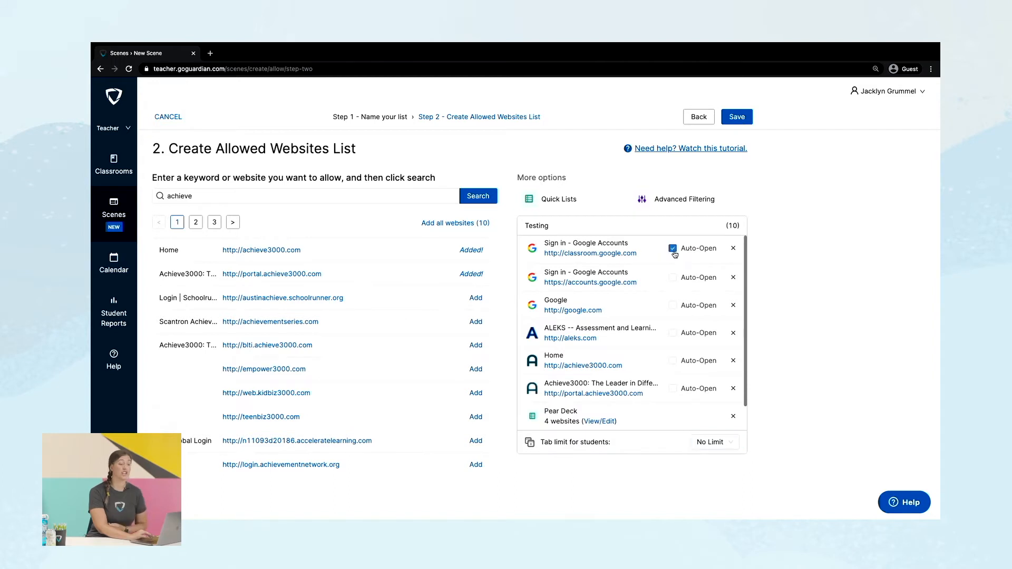
{"action": "left_click", "coordinate": [675, 254]}
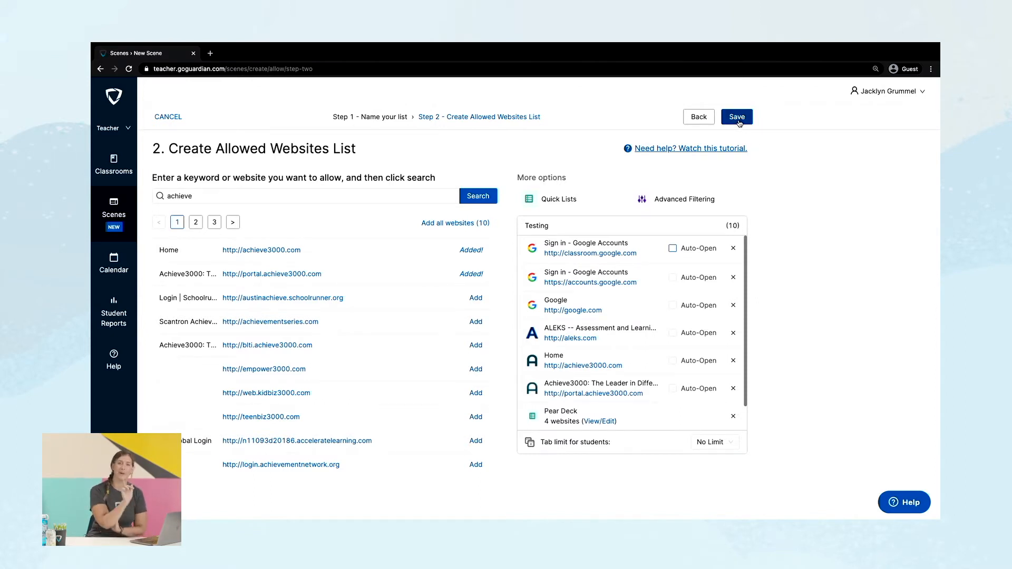
{"action": "left_click", "coordinate": [738, 117]}
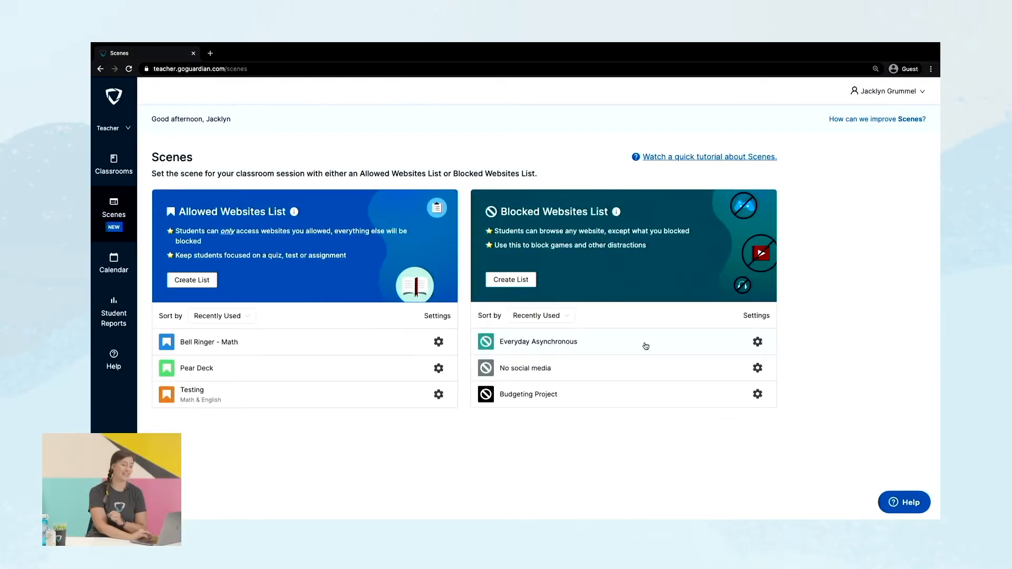
Step: Review the websites and tab limit in the Everyday Asynchronous blocked list, and save it as is
{"action": "left_click", "coordinate": [646, 345]}
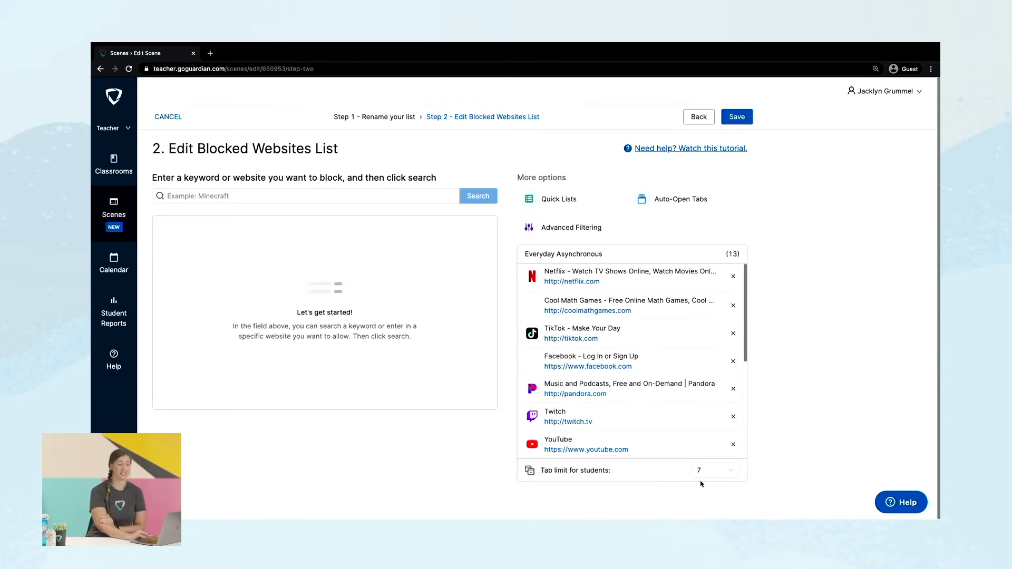
{"action": "left_click", "coordinate": [742, 119]}
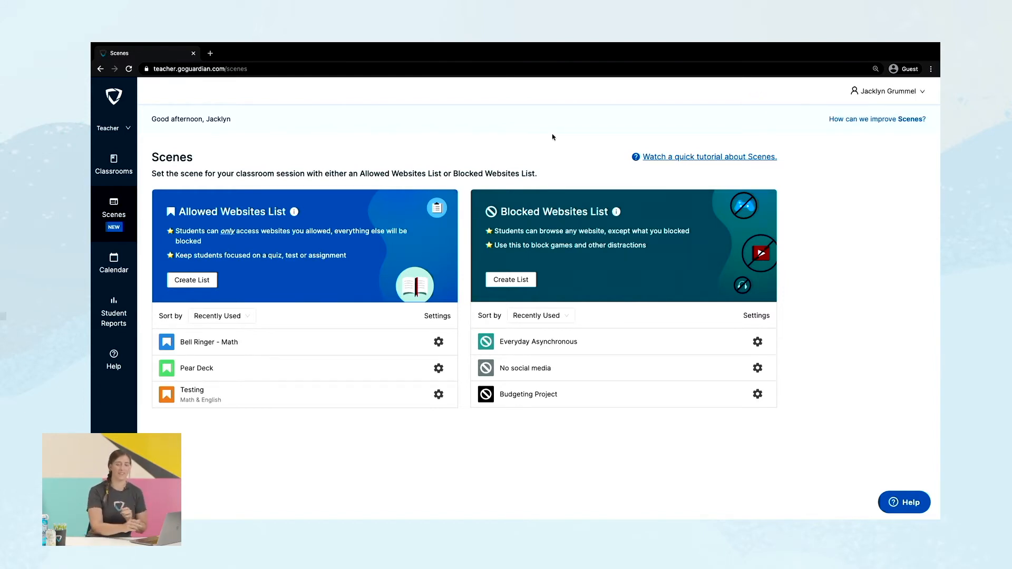
Step: Start a 30-minute session for the 5th Math - Extended time classroom and enlarge the student screen tiles
{"action": "left_click", "coordinate": [121, 170]}
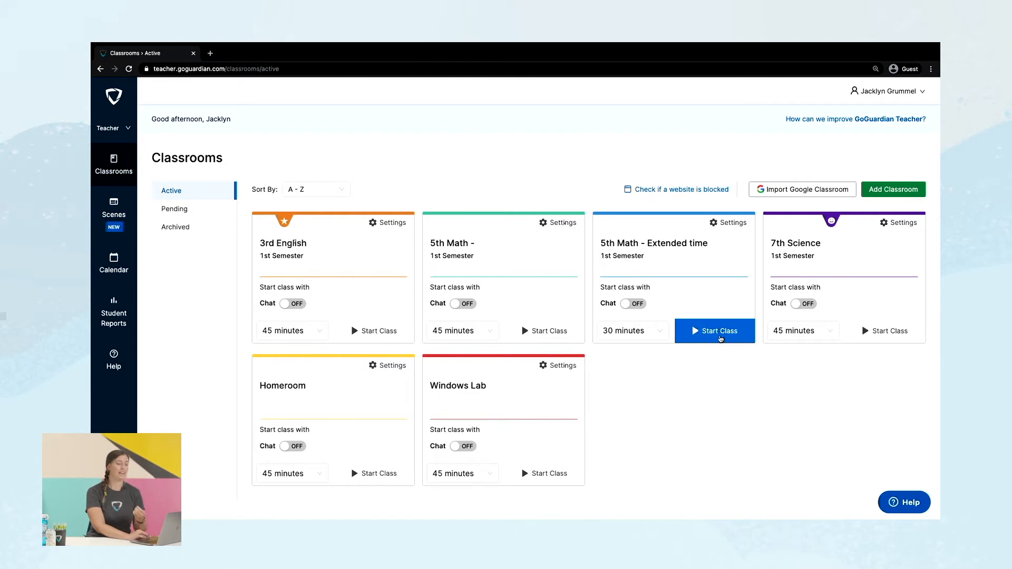
{"action": "left_click", "coordinate": [721, 338]}
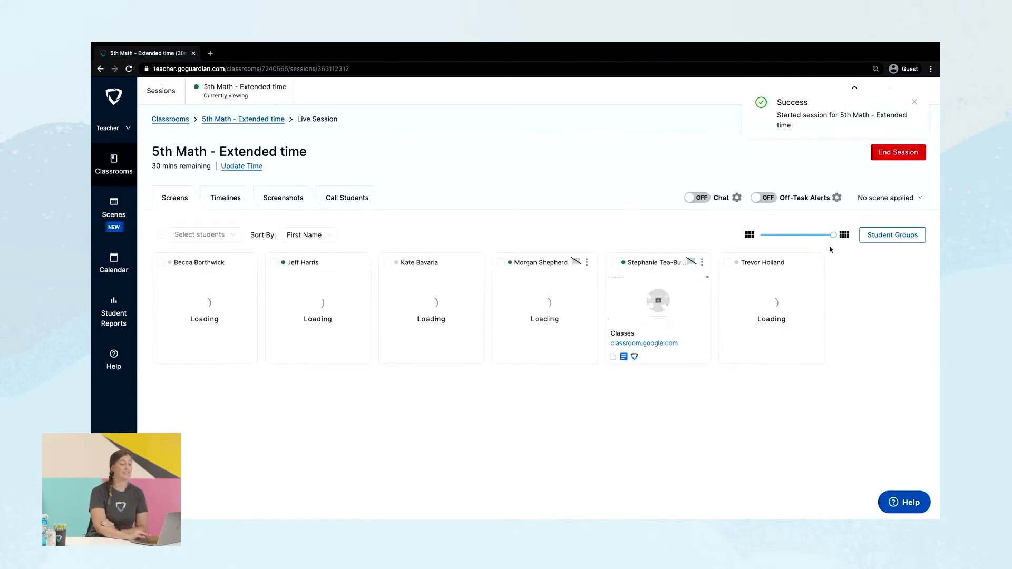
{"action": "left_click_drag", "start_coordinate": [832, 238], "coordinate": [793, 235]}
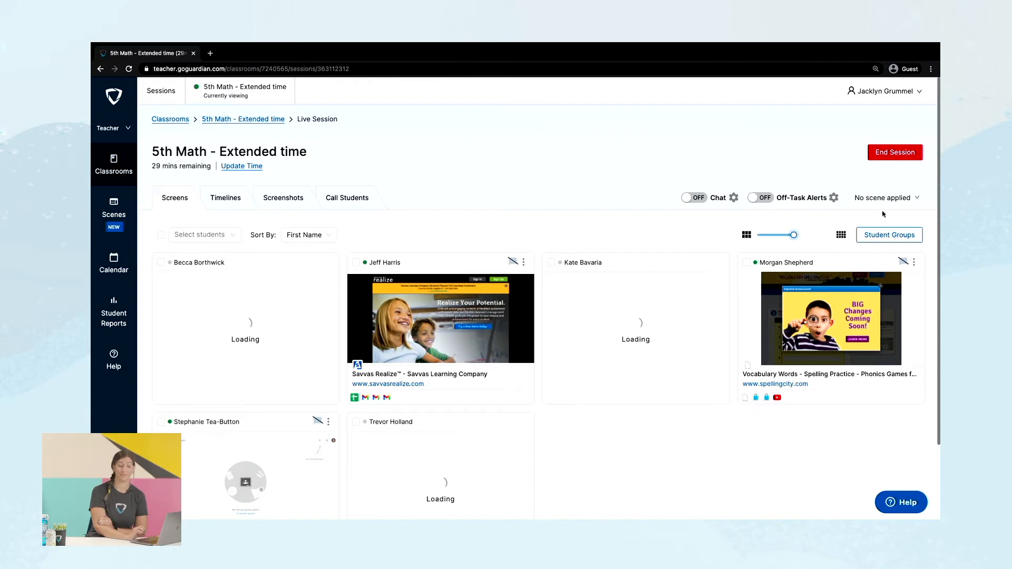
Step: Apply the Testing scene to the session and open aleks.com in a new tab for all online students
{"action": "left_click", "coordinate": [911, 203]}
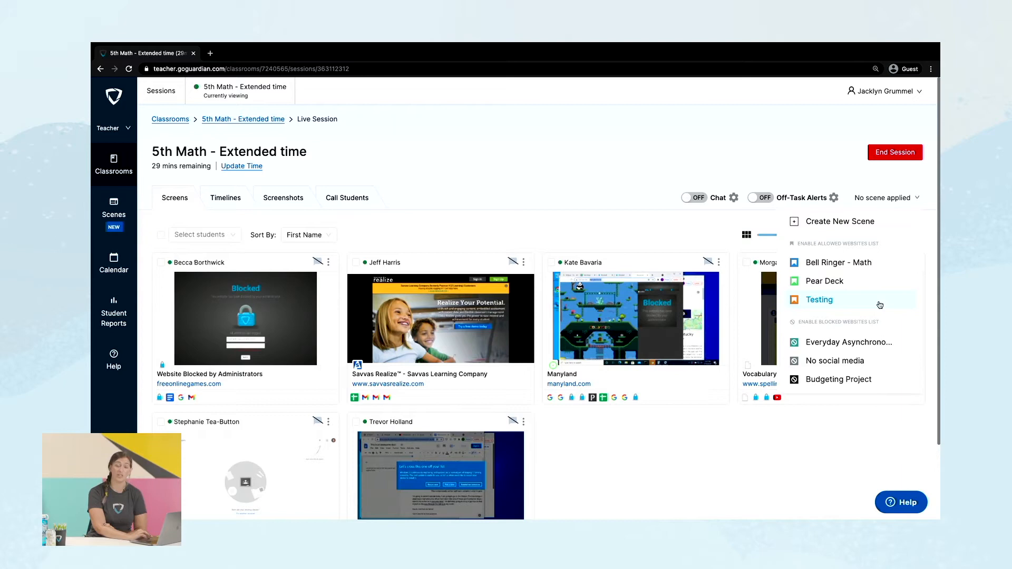
{"action": "left_click", "coordinate": [879, 305]}
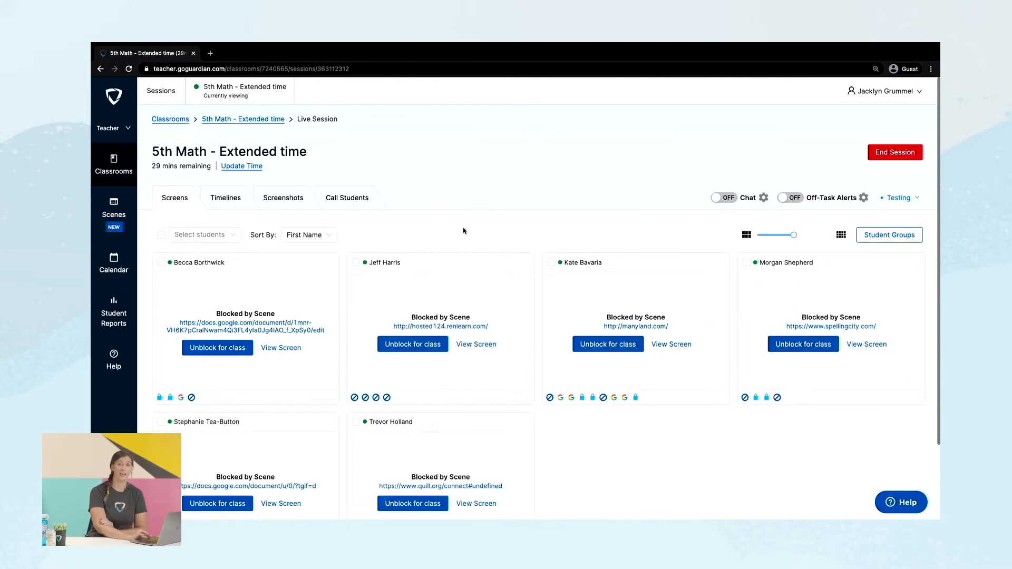
{"action": "left_click", "coordinate": [160, 235]}
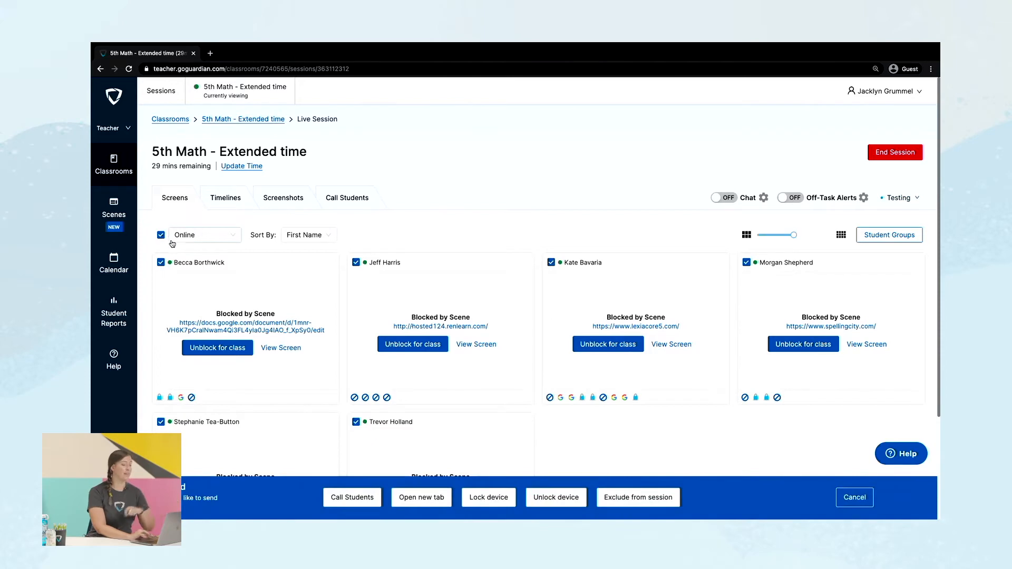
{"action": "left_click", "coordinate": [414, 496]}
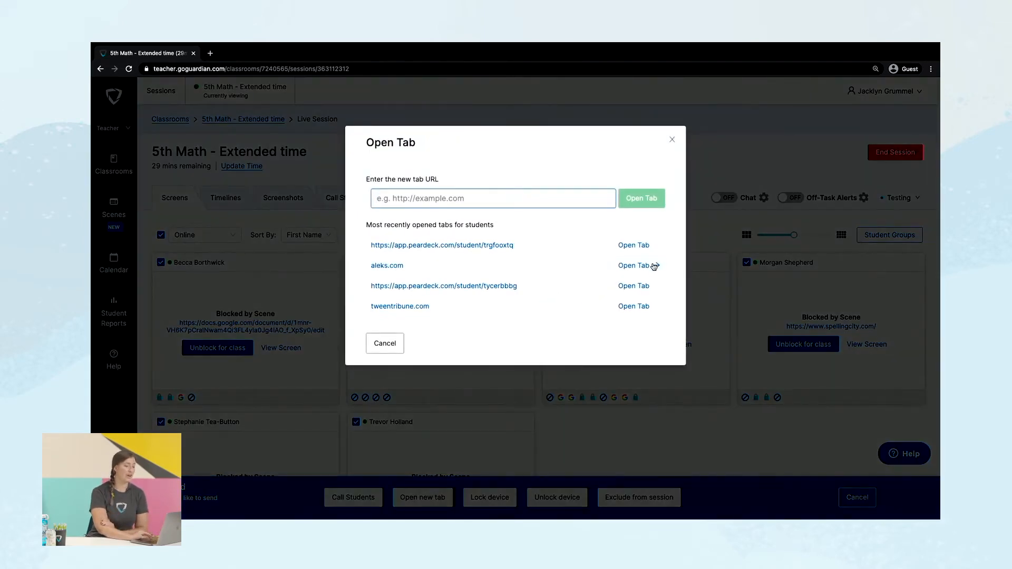
{"action": "left_click", "coordinate": [639, 266]}
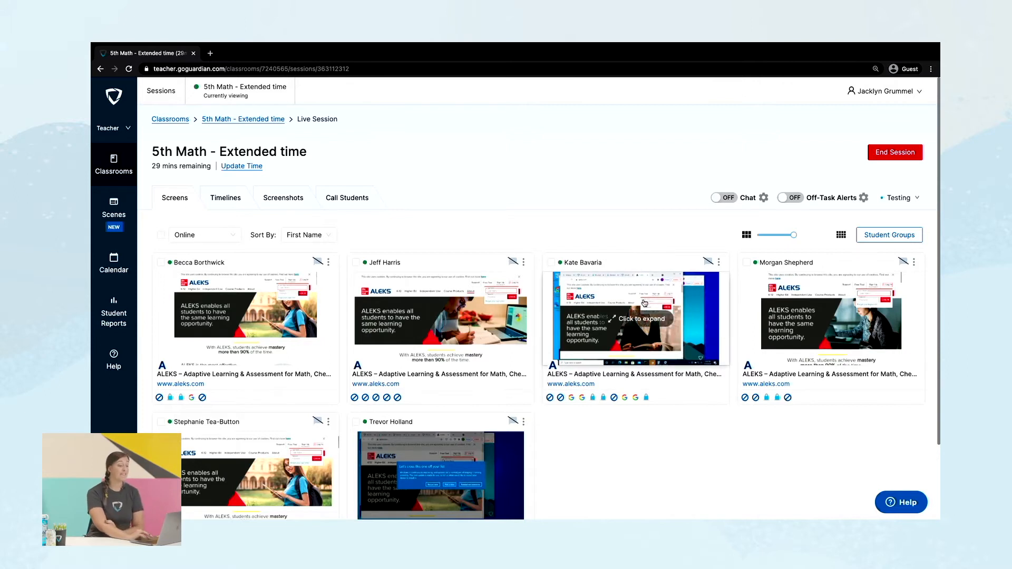
Step: Unblock hosted124.renlearn.com for the class from the second student's activity view and update the scene
{"action": "left_click", "coordinate": [495, 322]}
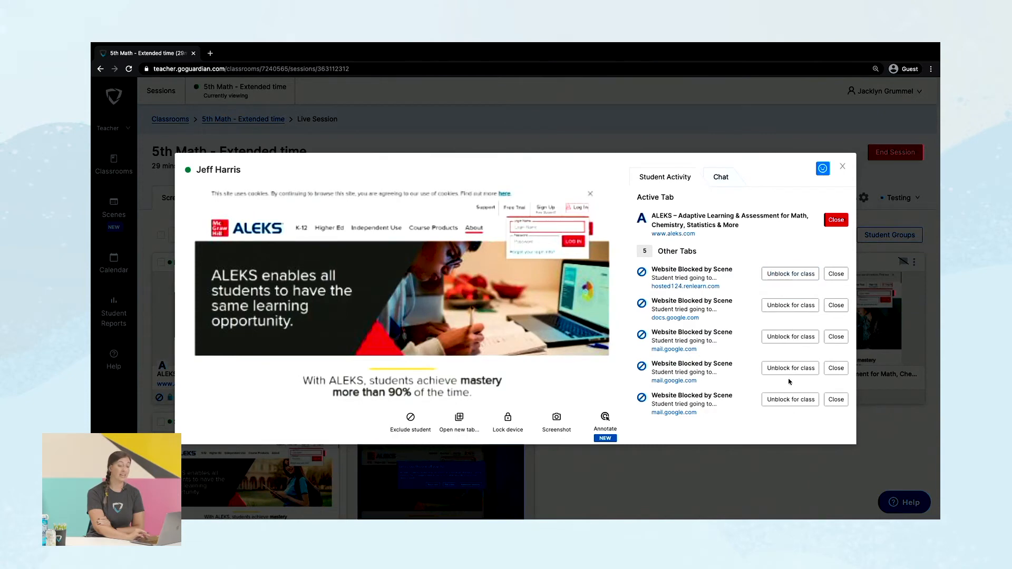
{"action": "left_click", "coordinate": [784, 275]}
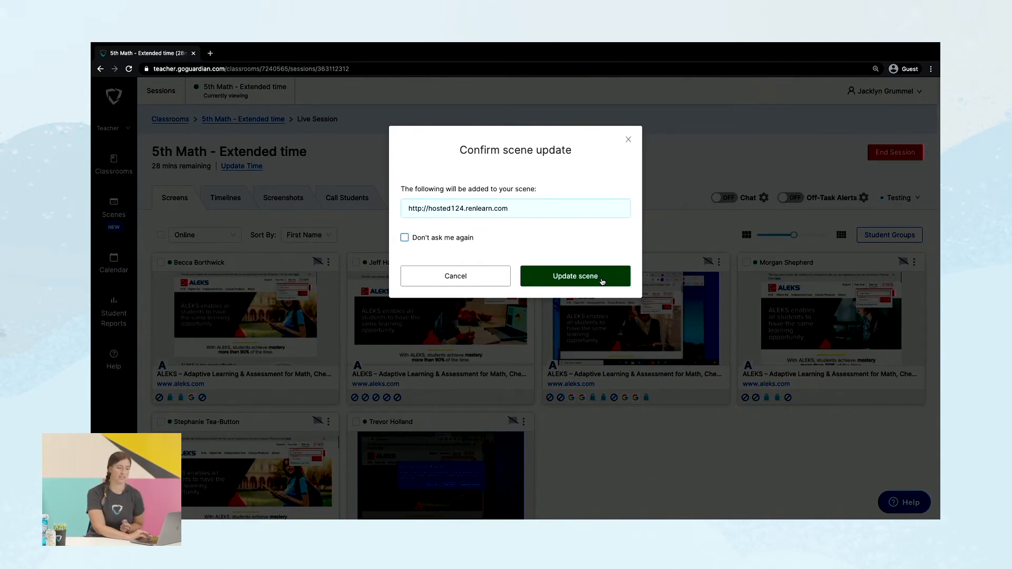
{"action": "left_click", "coordinate": [602, 280]}
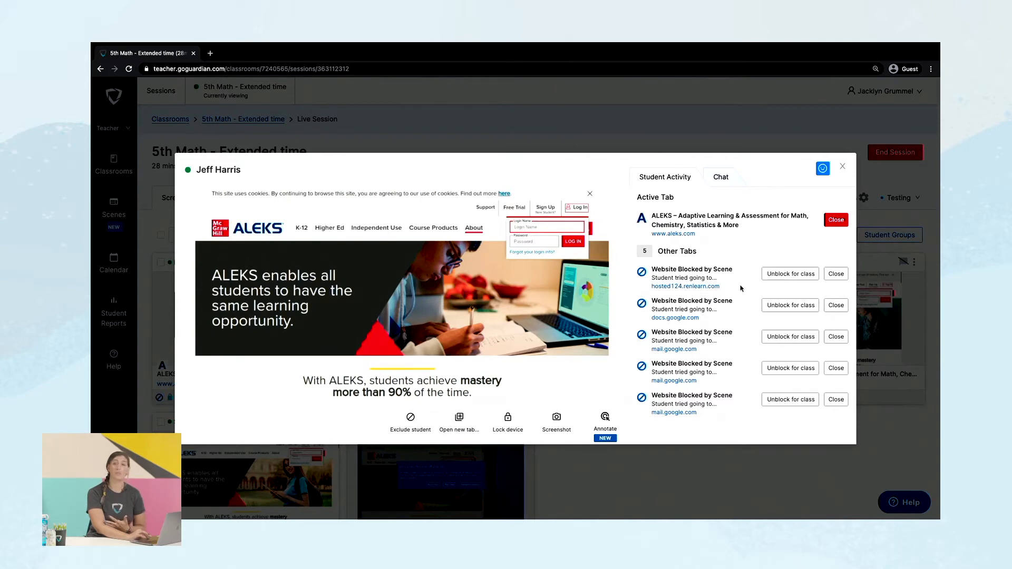
{"action": "left_click", "coordinate": [842, 167]}
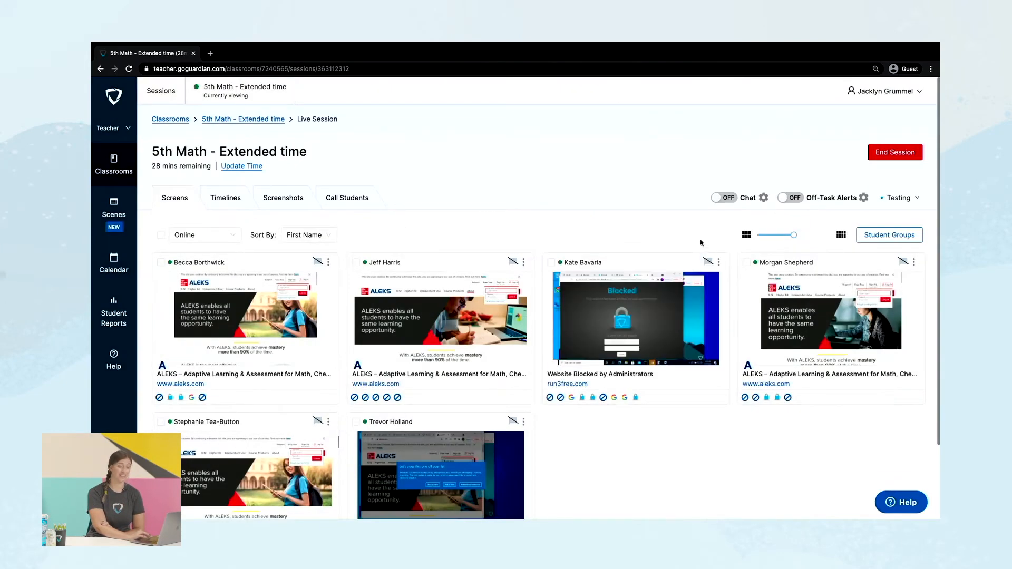
Step: Switch the session's scene to Everyday Asynchronous and check a student's open tabs
{"action": "left_click", "coordinate": [908, 200]}
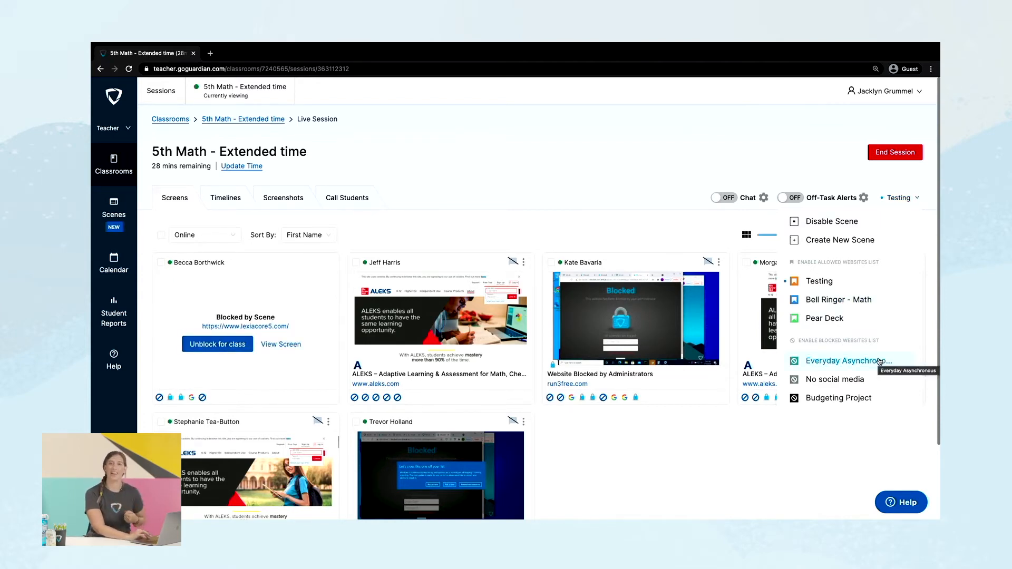
{"action": "left_click", "coordinate": [879, 361]}
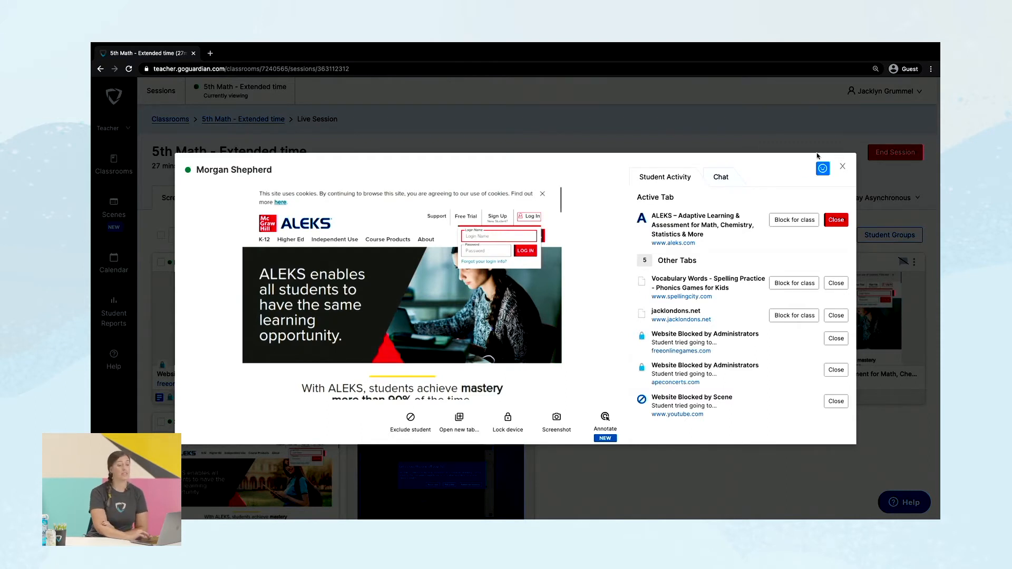
{"action": "left_click", "coordinate": [843, 166]}
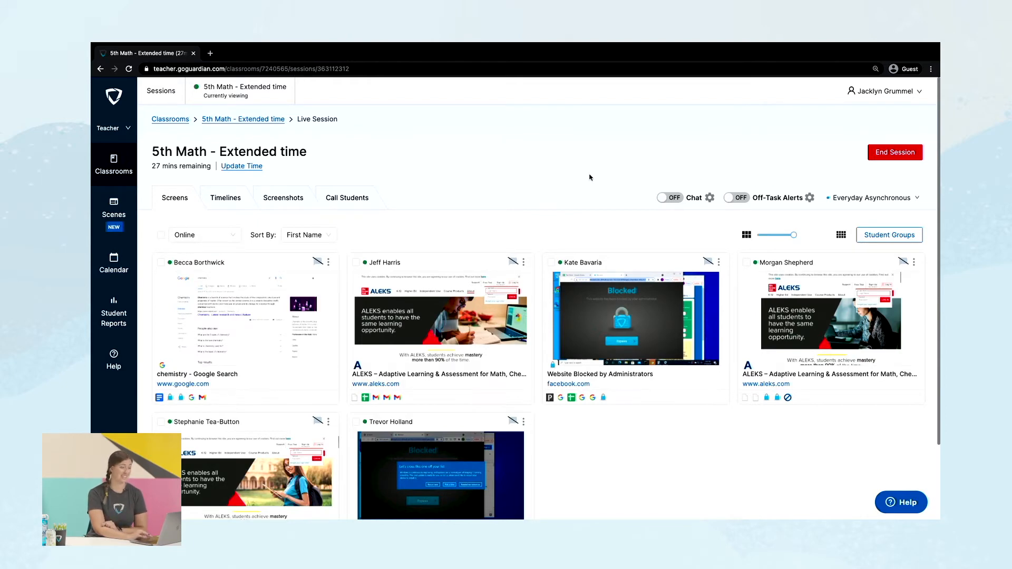
Step: Start a 45-minute session for the 3rd English classroom and return to the 5th Math - Extended time session
{"action": "left_click", "coordinate": [120, 169]}
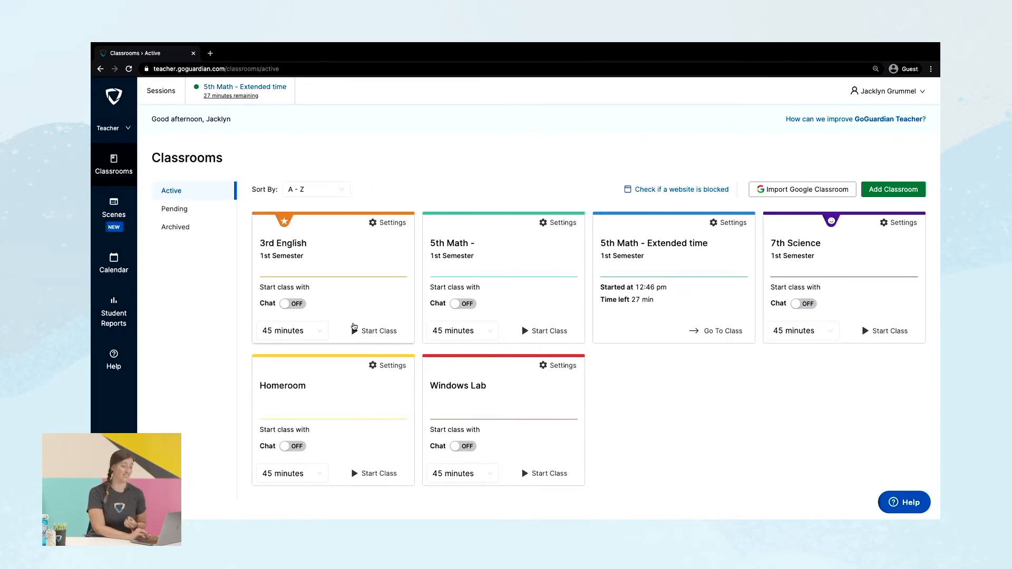
{"action": "left_click", "coordinate": [368, 337]}
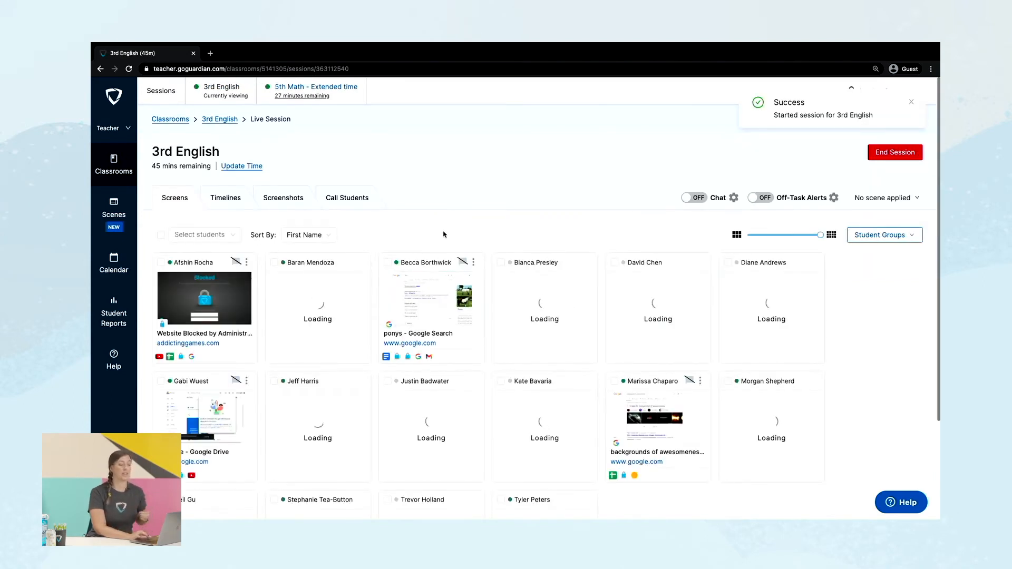
{"action": "left_click", "coordinate": [316, 91]}
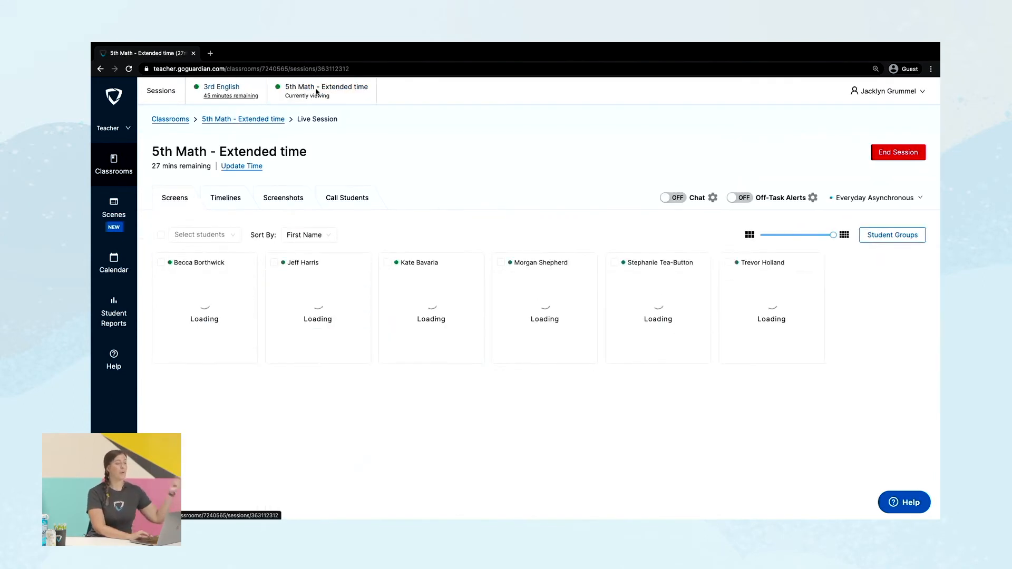
Step: Inspect the activity of a student flagged for a mismatched scene and disable the scene for the 5th Math - Extended time session
{"action": "mouse_move", "coordinate": [572, 263]}
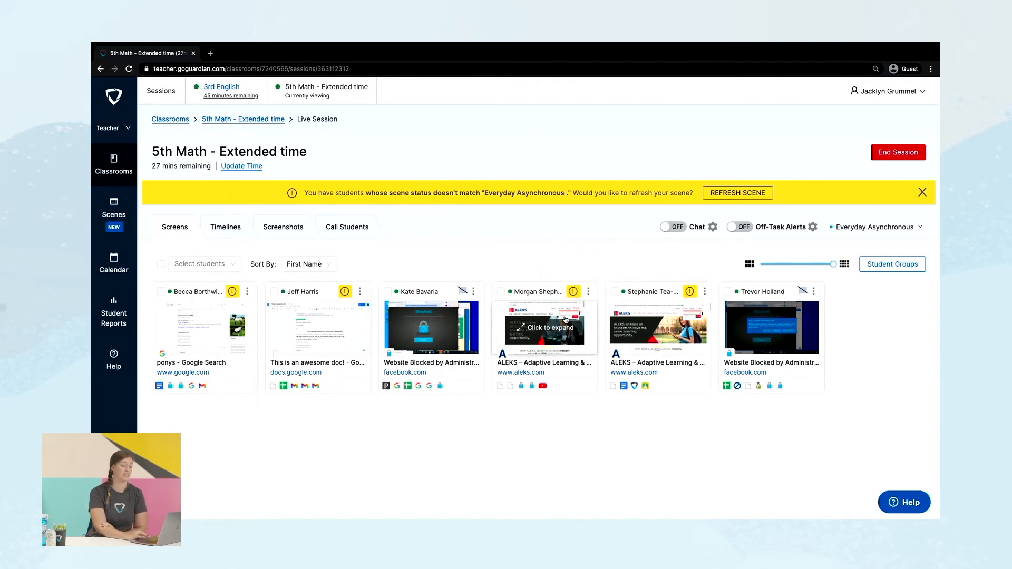
{"action": "left_click", "coordinate": [545, 324]}
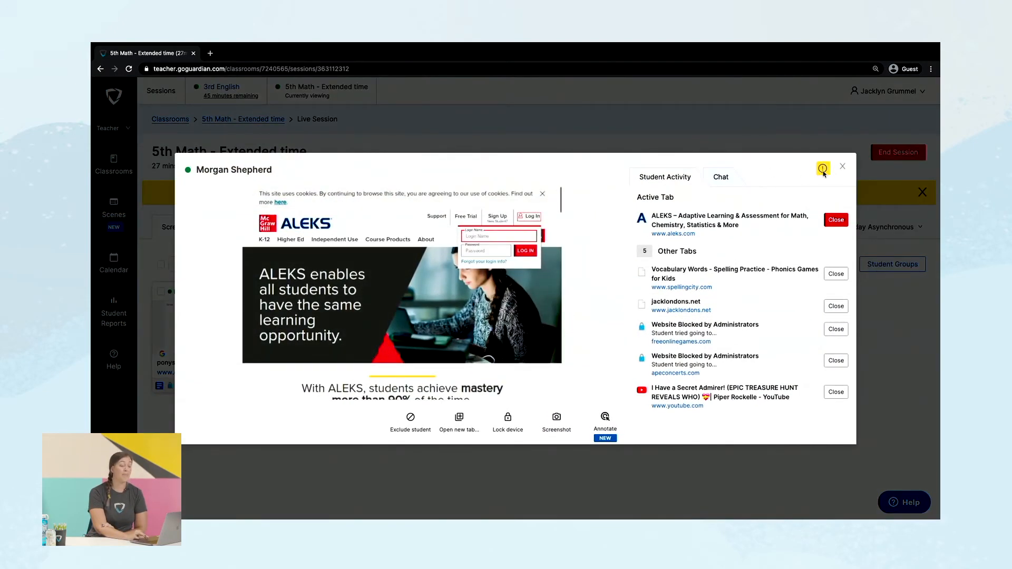
{"action": "left_click", "coordinate": [844, 166]}
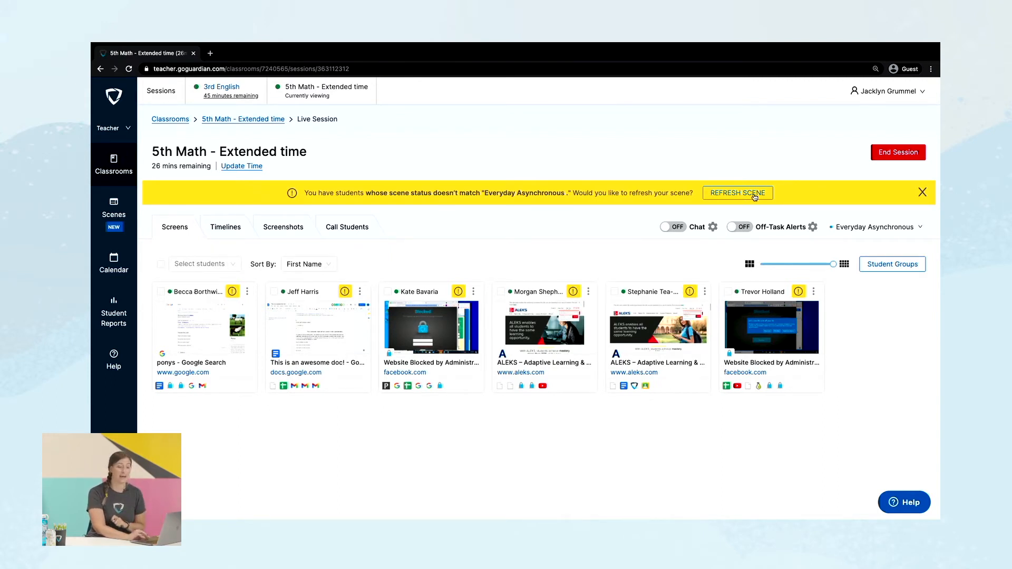
{"action": "left_click", "coordinate": [916, 230]}
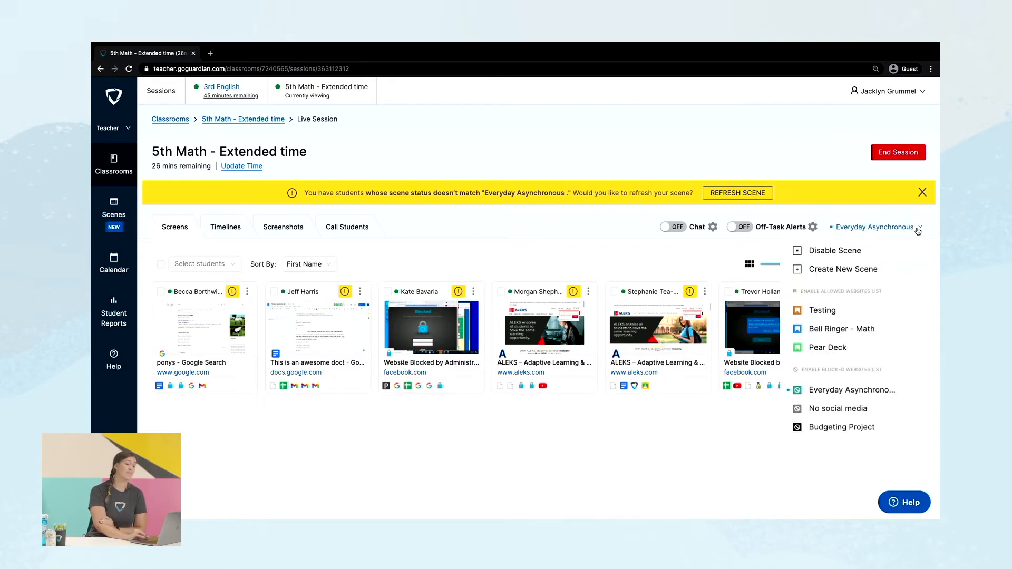
{"action": "left_click", "coordinate": [900, 249]}
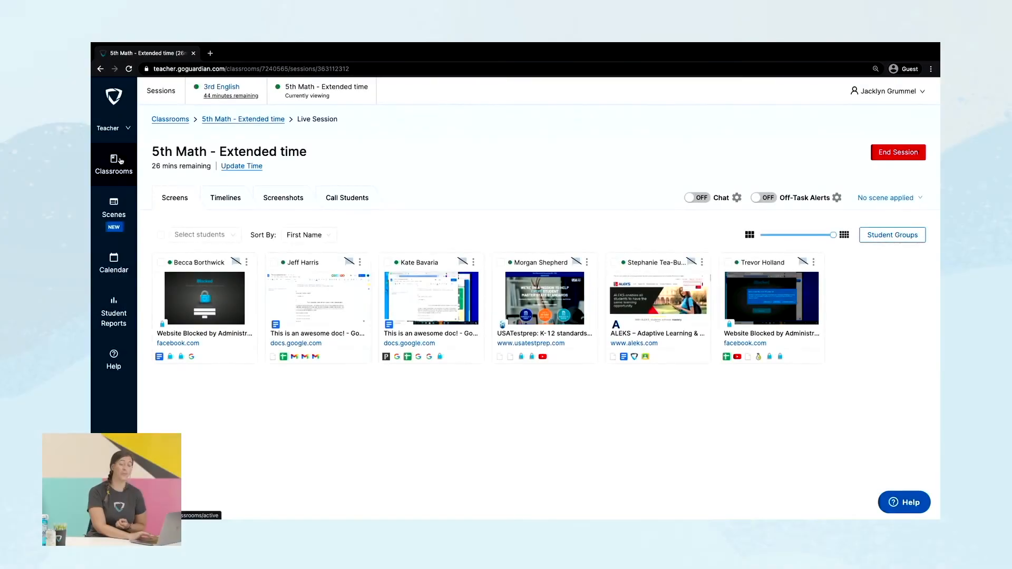
Step: Check from the classrooms overview whether facebook.com is blocked for students, and review the results for all scenes and classrooms
{"action": "left_click", "coordinate": [121, 160]}
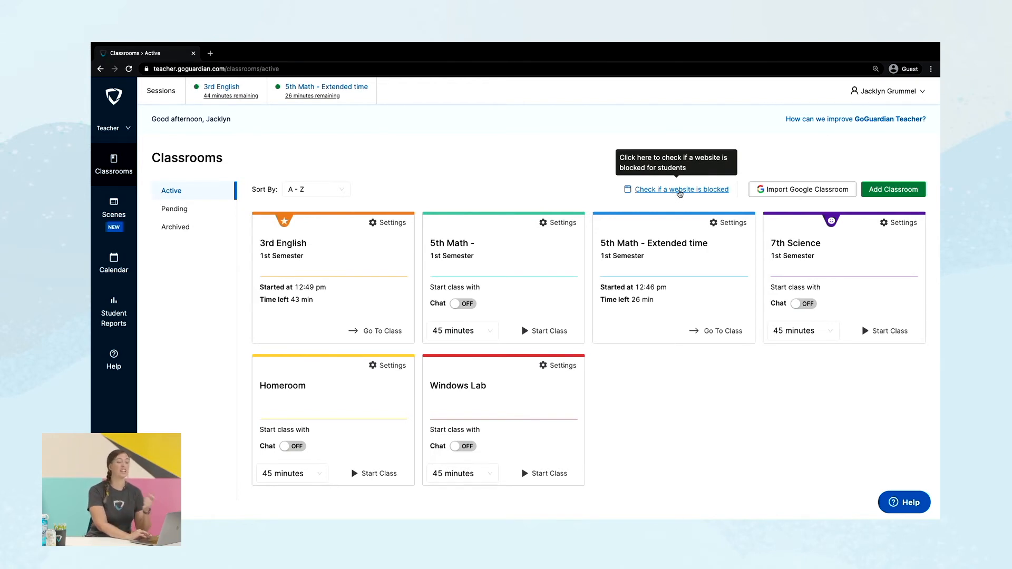
{"action": "left_click", "coordinate": [680, 191]}
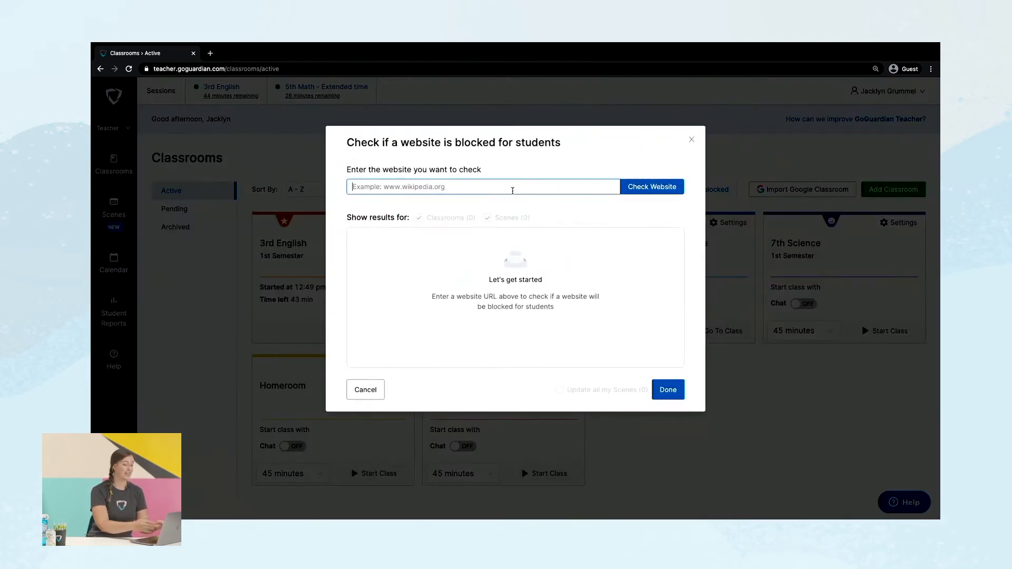
{"action": "type", "text": "facebi"}
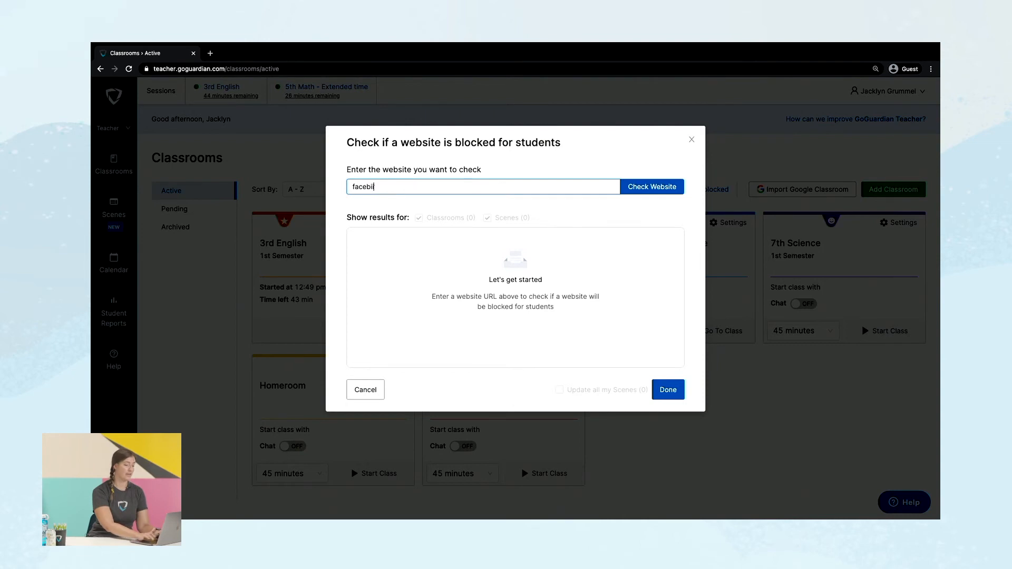
{"action": "key", "text": "BackSpace"}
{"action": "type", "text": "ook.com"}
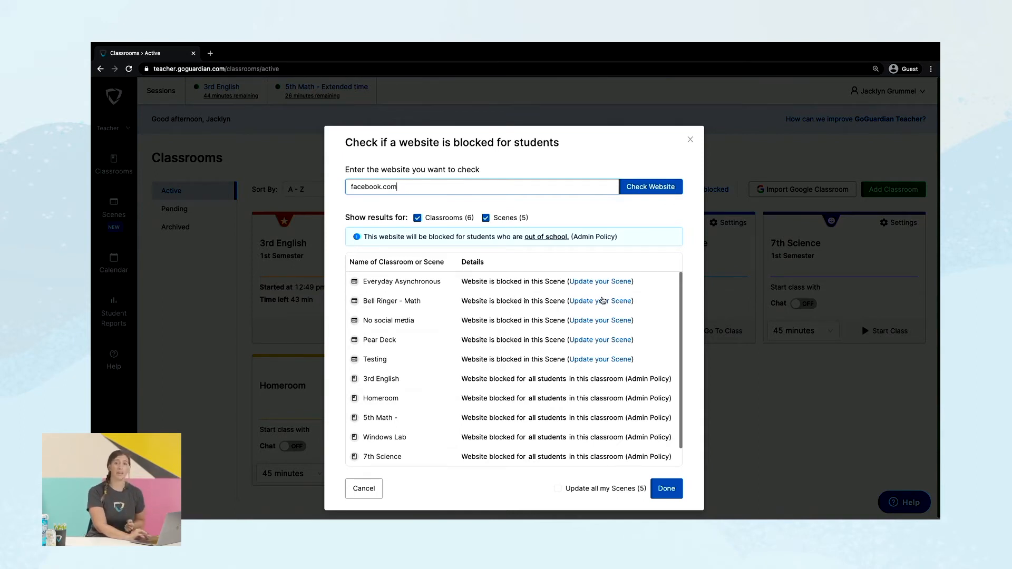
{"action": "scroll", "coordinate": [523, 321], "scroll_direction": "down", "scroll_amount": 1}
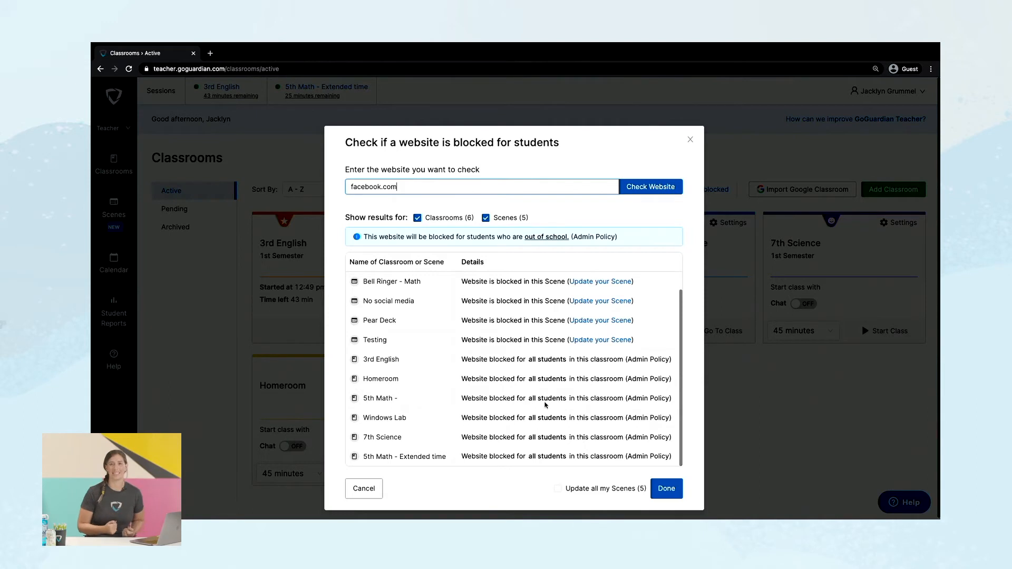
Step: Close the website check, go to the 3rd English live session, and look at the options for creating new student groups
{"action": "left_click", "coordinate": [692, 140]}
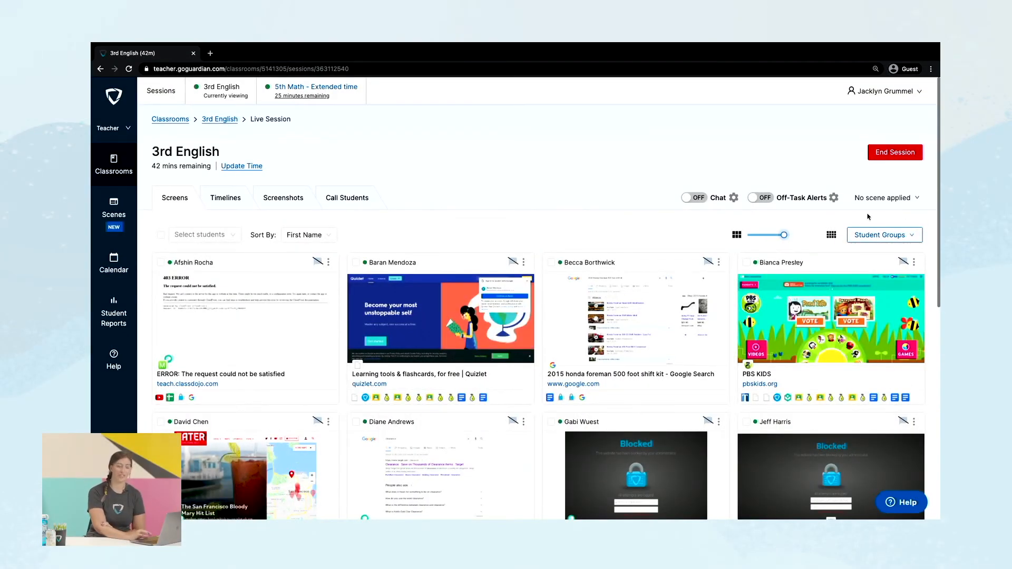
{"action": "left_click", "coordinate": [908, 238]}
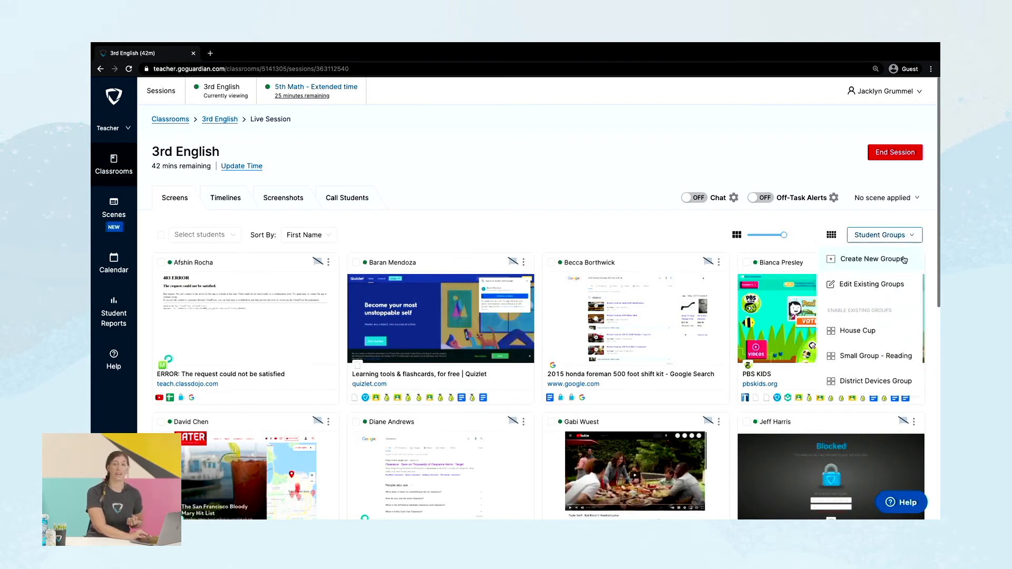
{"action": "left_click", "coordinate": [904, 260]}
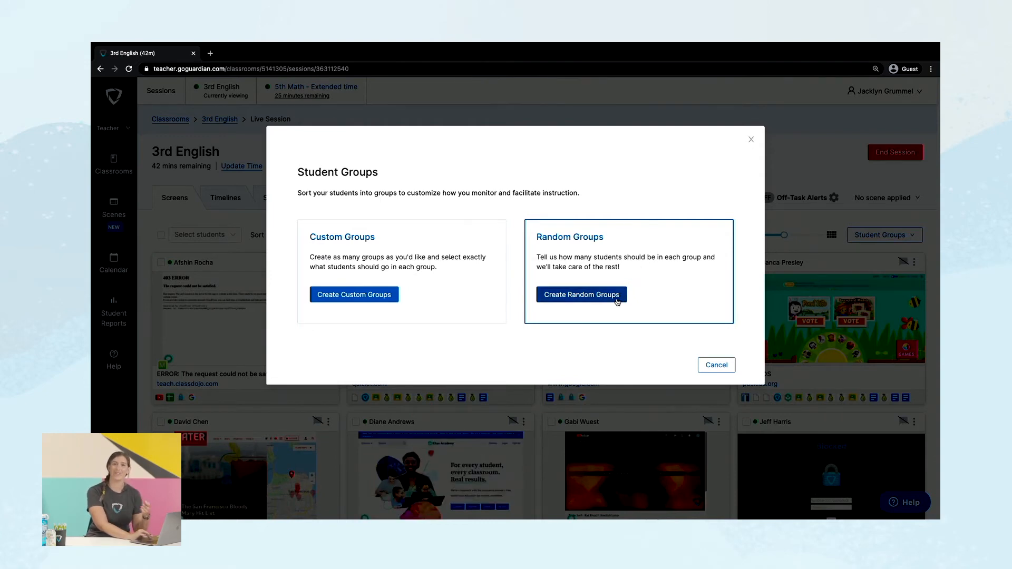
{"action": "left_click", "coordinate": [751, 139]}
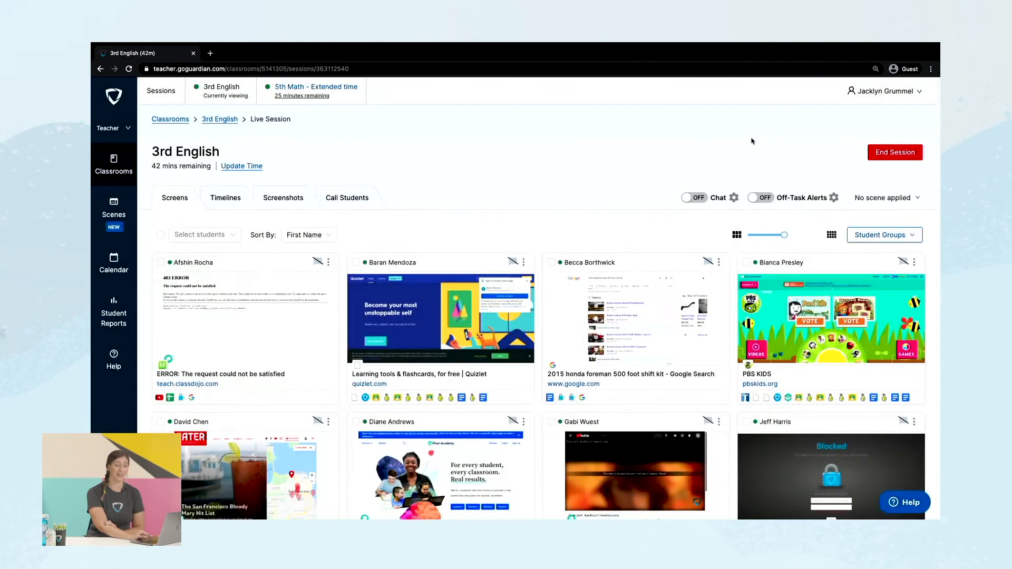
Step: Enable the existing House Cup student groups in the 3rd English session and review the grouped student screens
{"action": "left_click", "coordinate": [890, 235]}
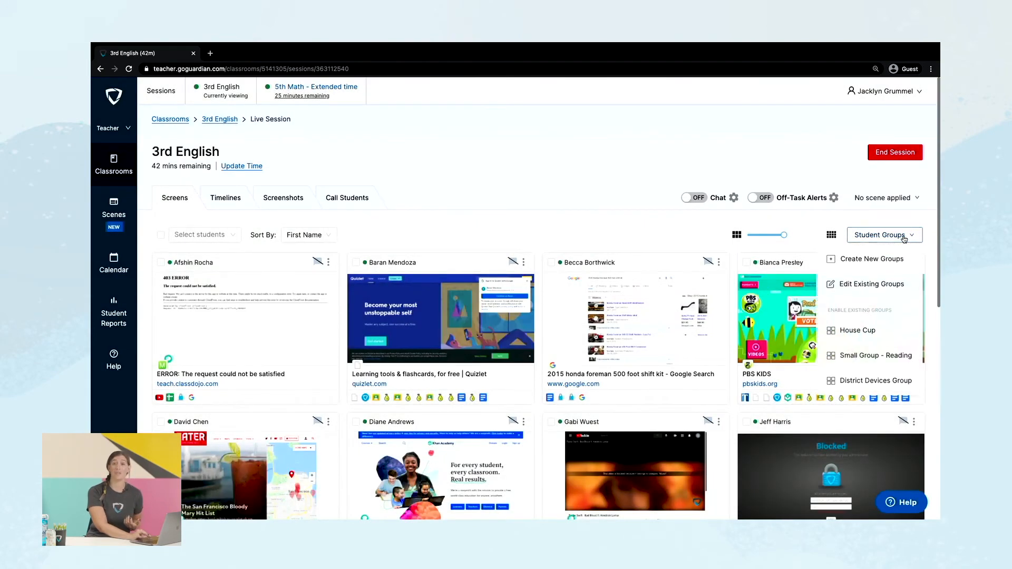
{"action": "left_click", "coordinate": [896, 339]}
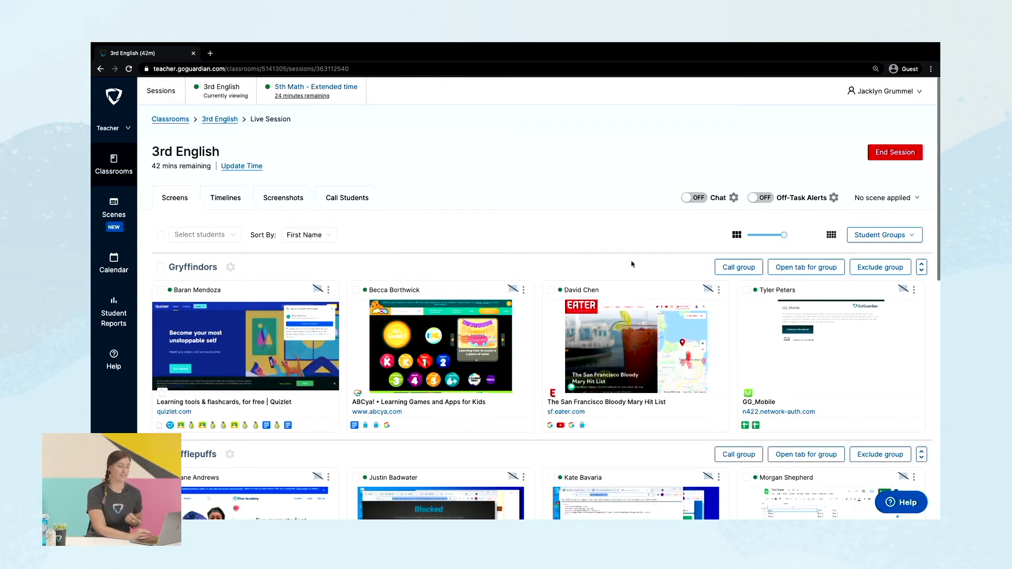
{"action": "scroll", "coordinate": [631, 264], "scroll_direction": "down", "scroll_amount": 5}
{"action": "scroll", "coordinate": [632, 264], "scroll_direction": "down", "scroll_amount": 5}
{"action": "scroll", "coordinate": [632, 263], "scroll_direction": "up", "scroll_amount": 2}
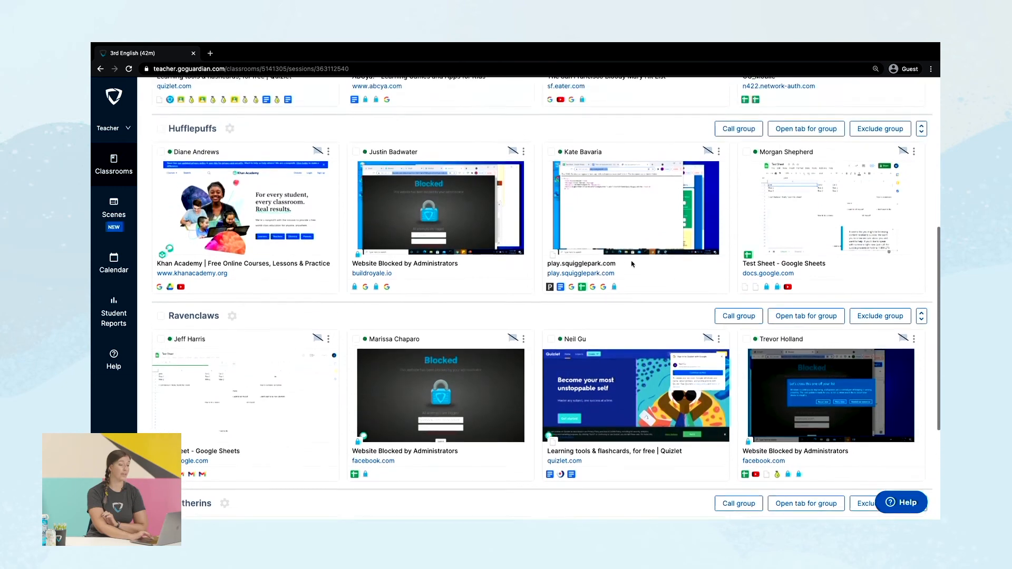
{"action": "scroll", "coordinate": [631, 263], "scroll_direction": "up", "scroll_amount": 3}
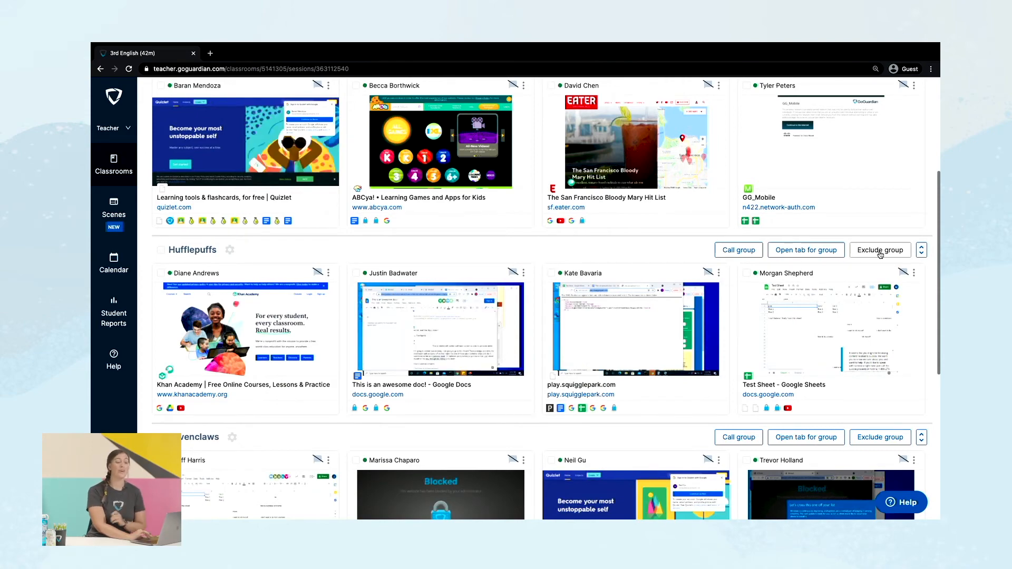
Step: Exclude the Hufflepuffs group from the session, and re-include each of its four students individually
{"action": "left_click", "coordinate": [880, 252]}
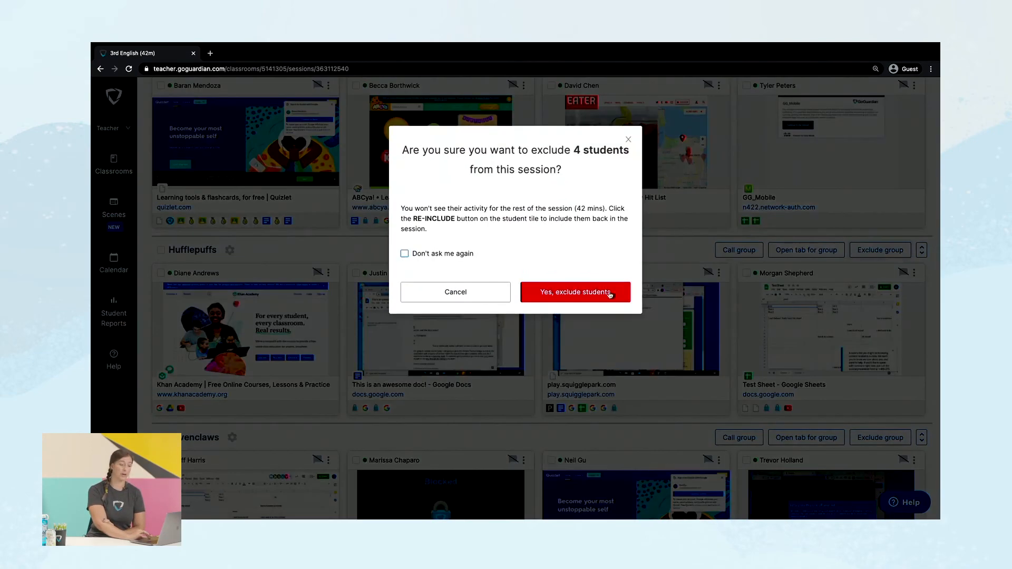
{"action": "left_click", "coordinate": [547, 295]}
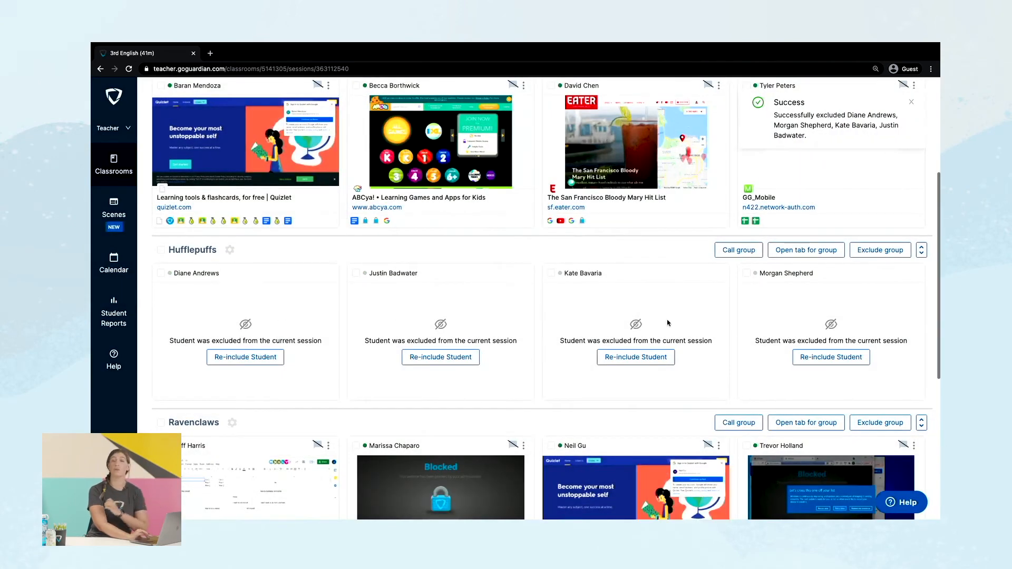
{"action": "left_click", "coordinate": [252, 358]}
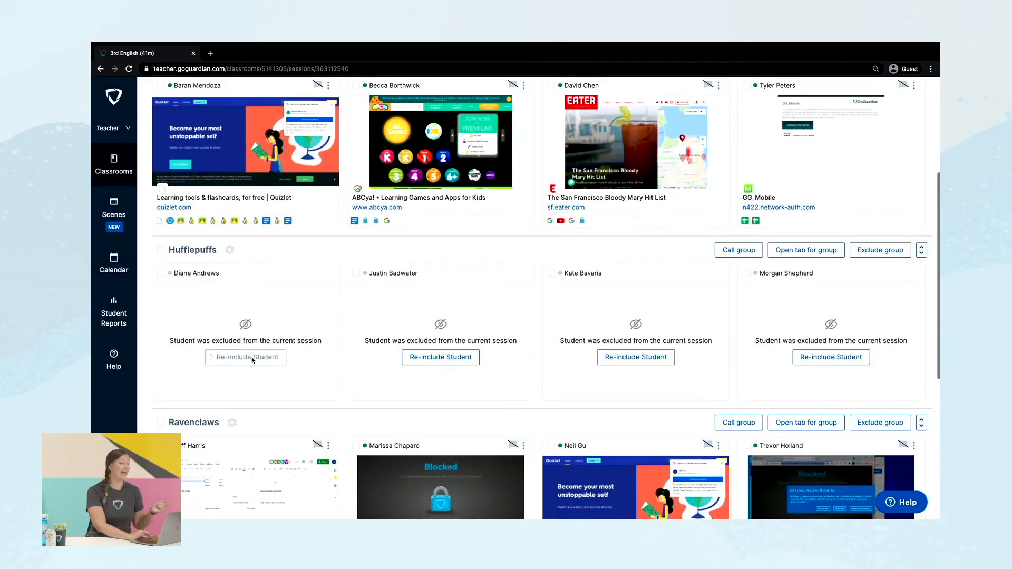
{"action": "left_click", "coordinate": [411, 363]}
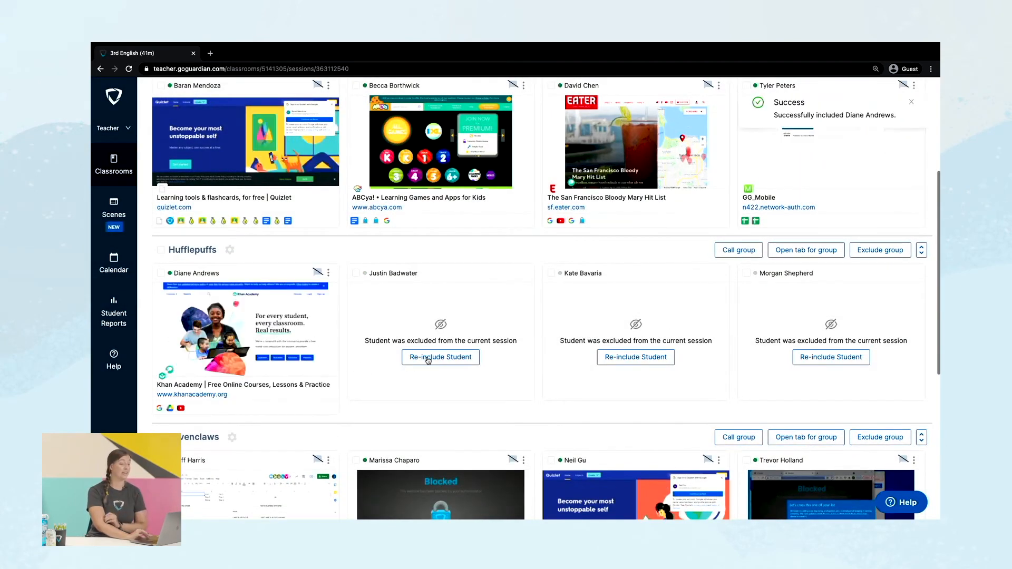
{"action": "left_click", "coordinate": [645, 364]}
{"action": "left_click", "coordinate": [820, 363]}
{"action": "scroll", "coordinate": [730, 316], "scroll_direction": "up", "scroll_amount": 5}
{"action": "mouse_move", "coordinate": [784, 336]}
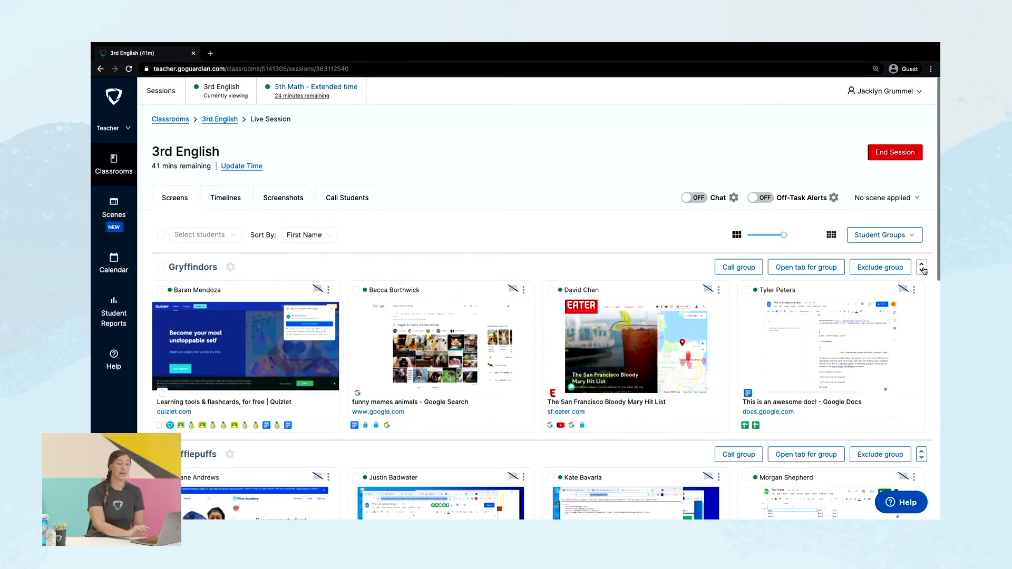
Step: Move the Gryffindors group down one place in the group order and collapse it
{"action": "left_click", "coordinate": [922, 270]}
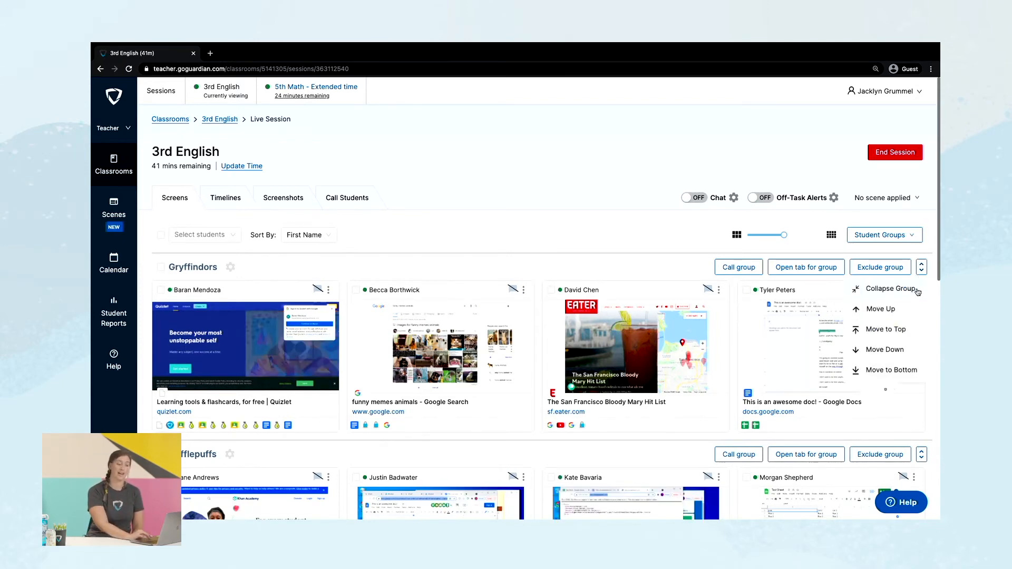
{"action": "left_click", "coordinate": [908, 350]}
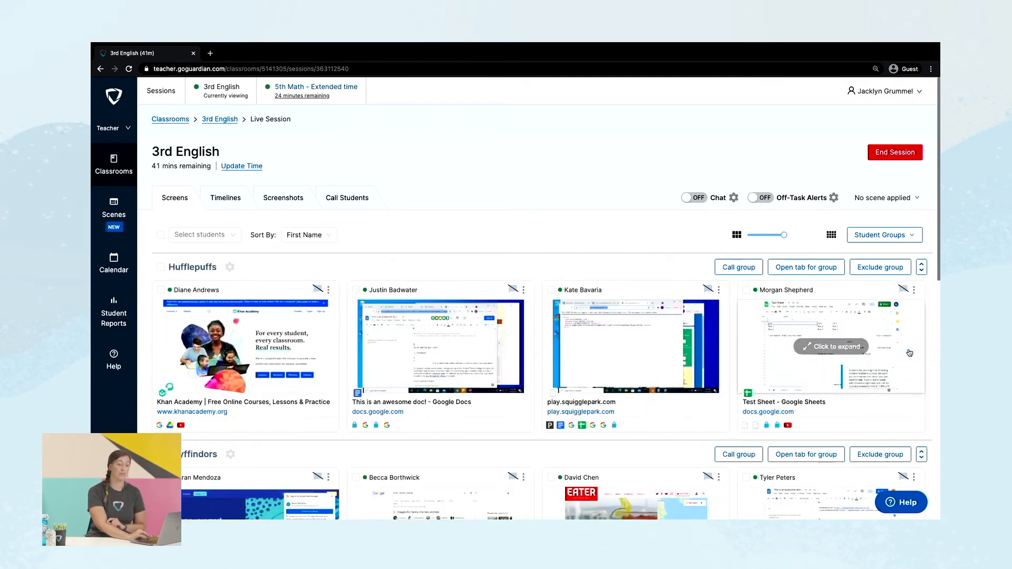
{"action": "scroll", "coordinate": [917, 321], "scroll_direction": "down", "scroll_amount": 2}
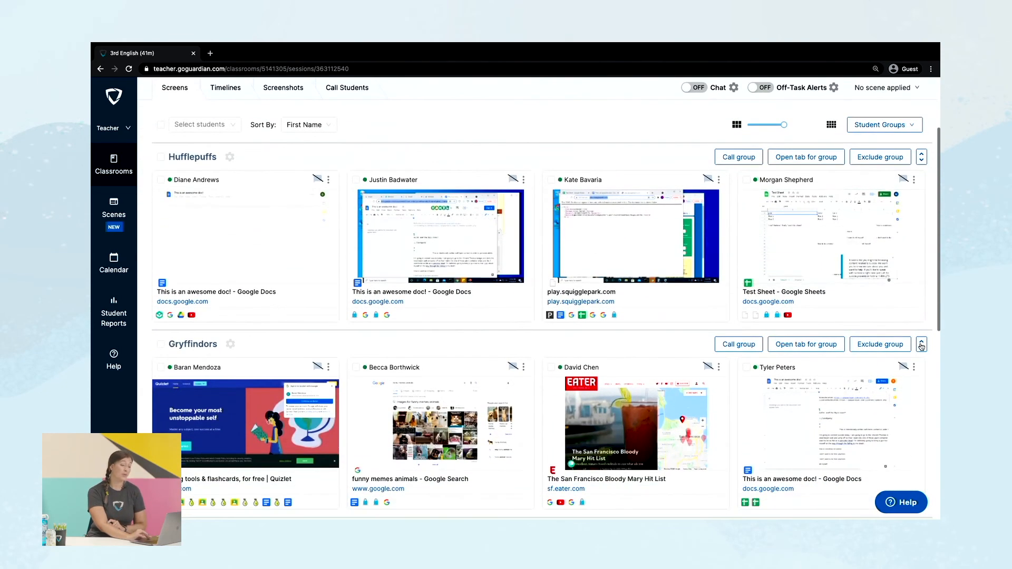
{"action": "left_click", "coordinate": [921, 345]}
{"action": "left_click", "coordinate": [917, 367]}
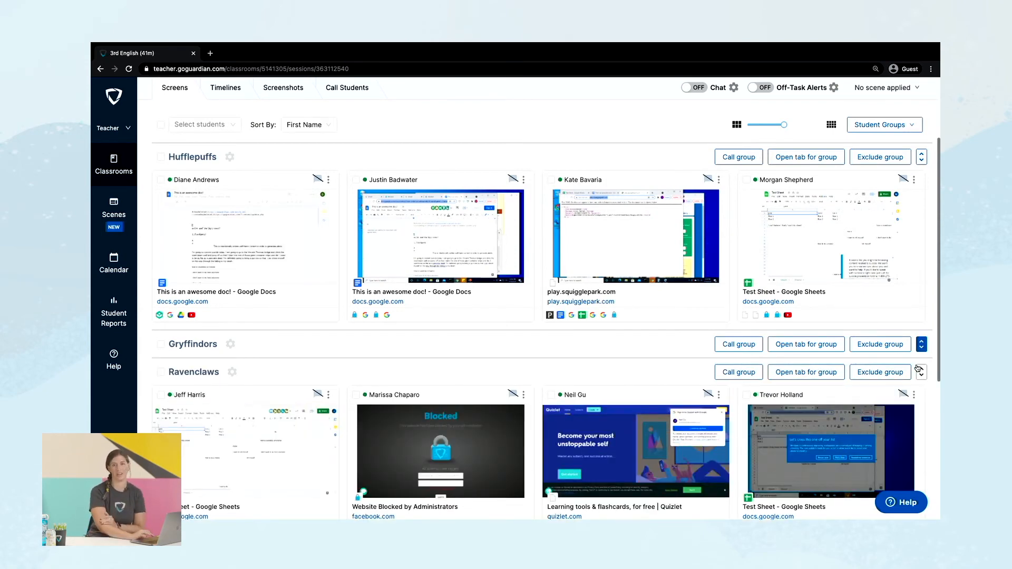
{"action": "scroll", "coordinate": [861, 329], "scroll_direction": "up", "scroll_amount": 3}
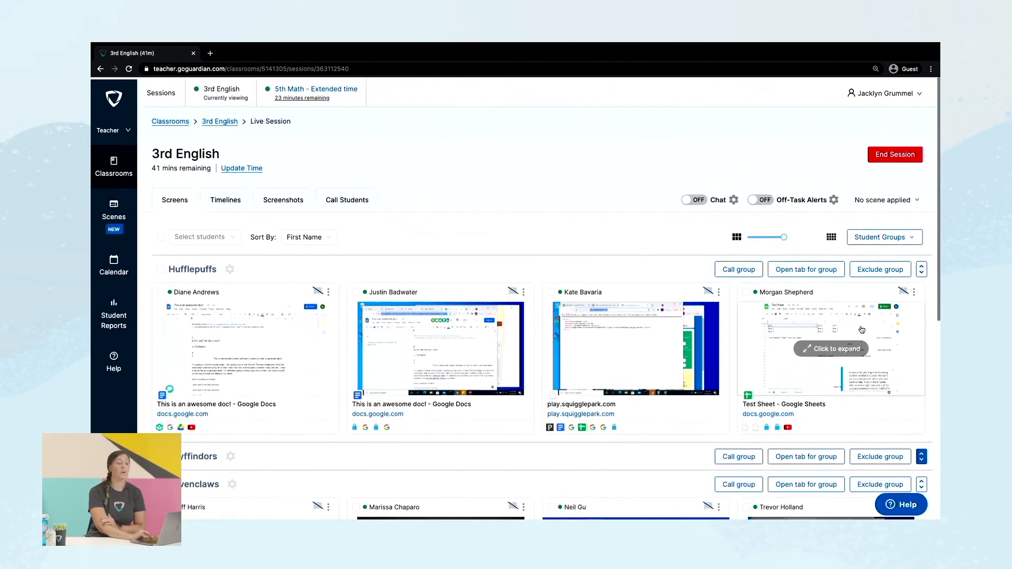
Step: Disable the student groups and open the options for calling students, acknowledging the school or district's call policies
{"action": "left_click", "coordinate": [906, 241]}
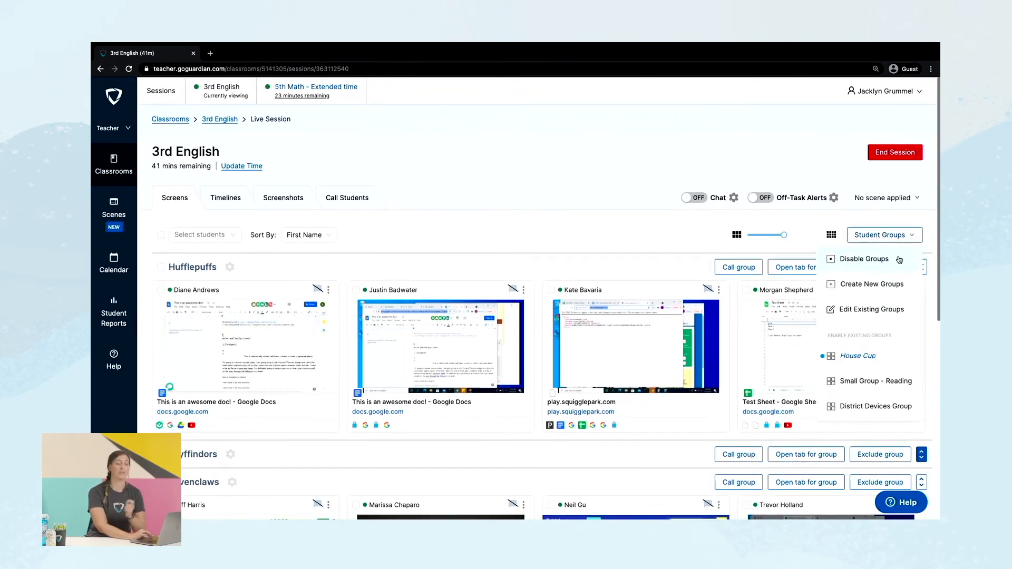
{"action": "left_click", "coordinate": [899, 260]}
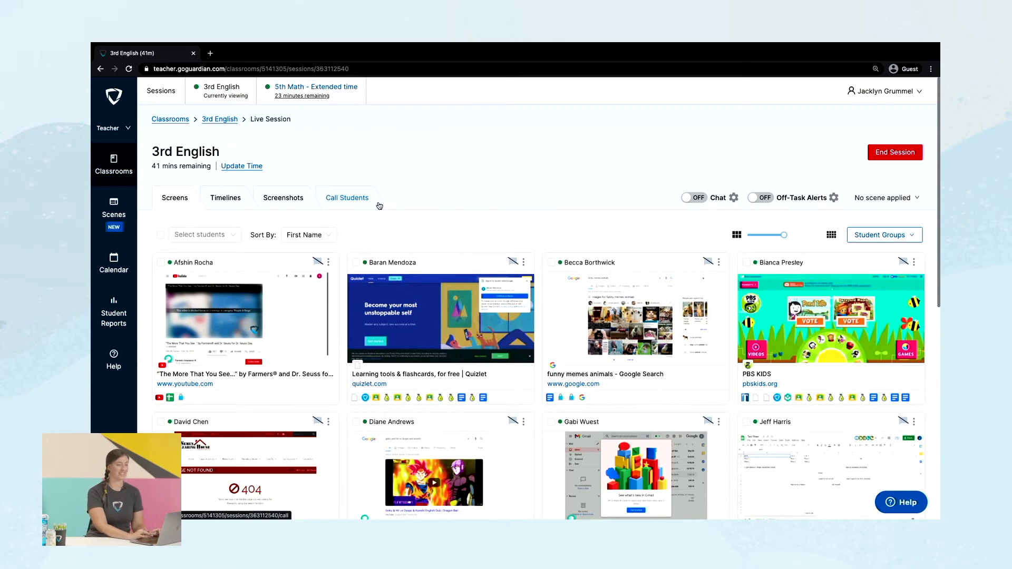
{"action": "left_click", "coordinate": [367, 200]}
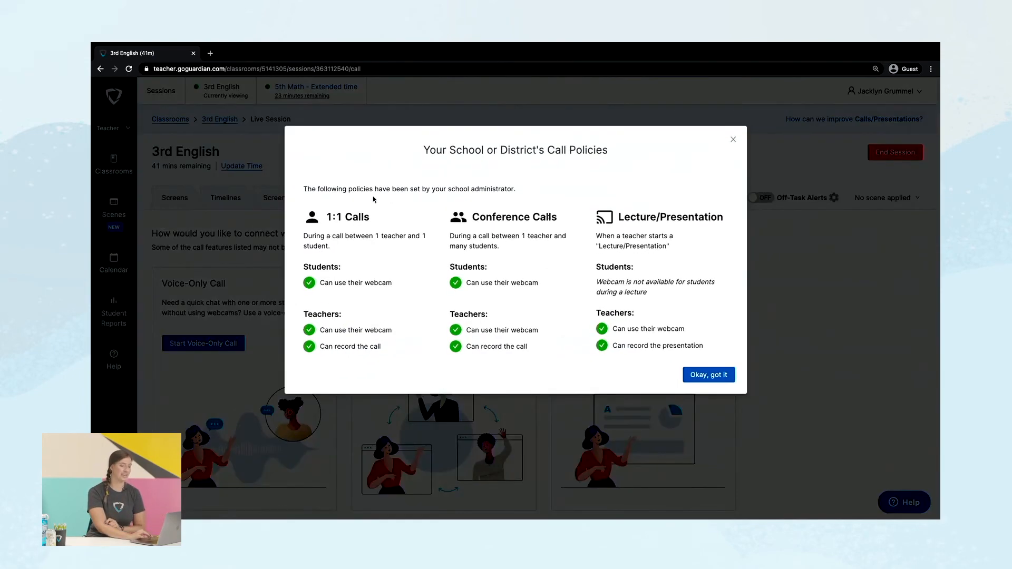
{"action": "left_click", "coordinate": [722, 373]}
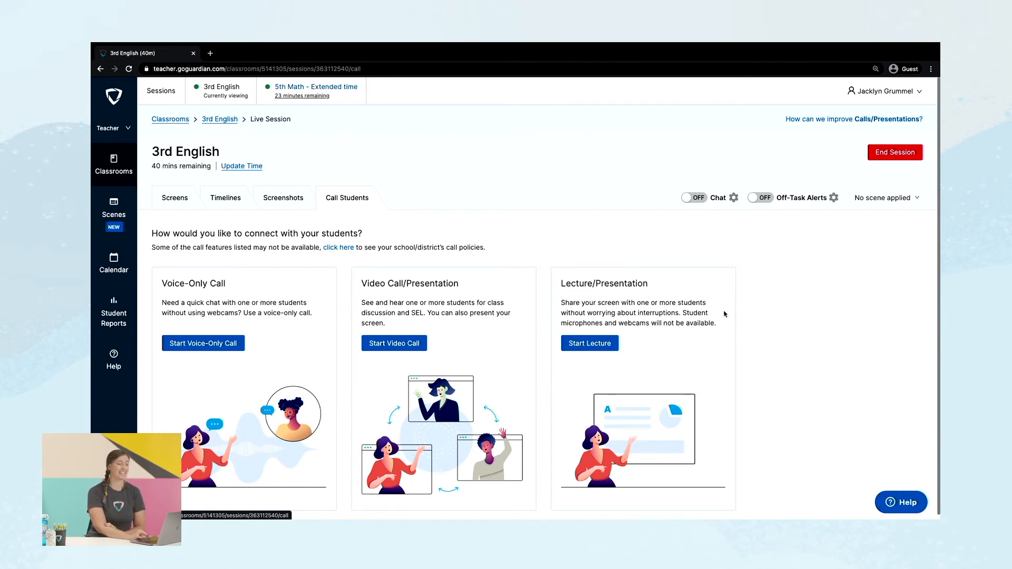
Step: Set up a lecture with Present your screen and Lock students to presentation turned on
{"action": "left_click", "coordinate": [600, 348]}
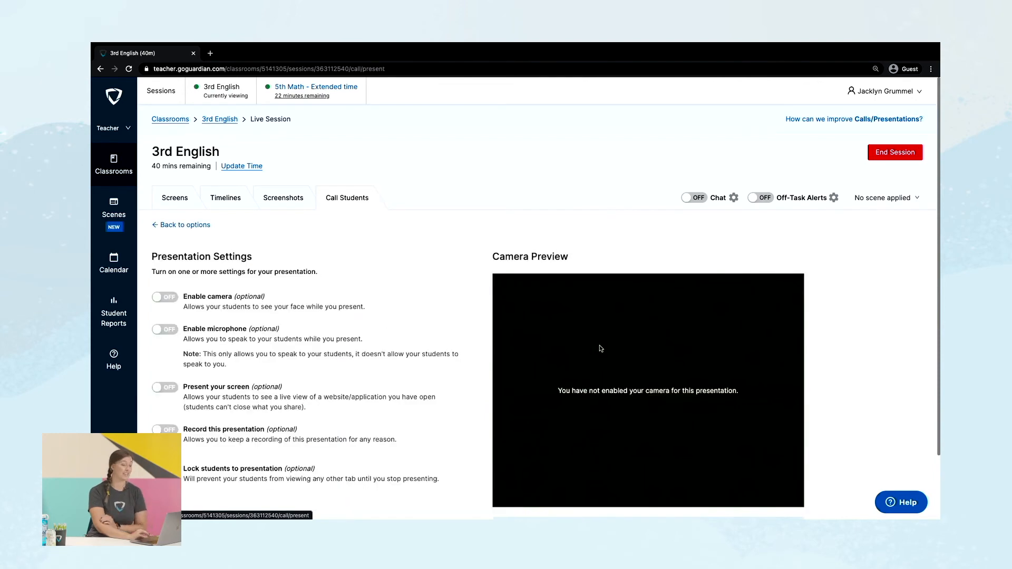
{"action": "scroll", "coordinate": [387, 340], "scroll_direction": "down", "scroll_amount": 1}
{"action": "scroll", "coordinate": [387, 340], "scroll_direction": "down", "scroll_amount": 3}
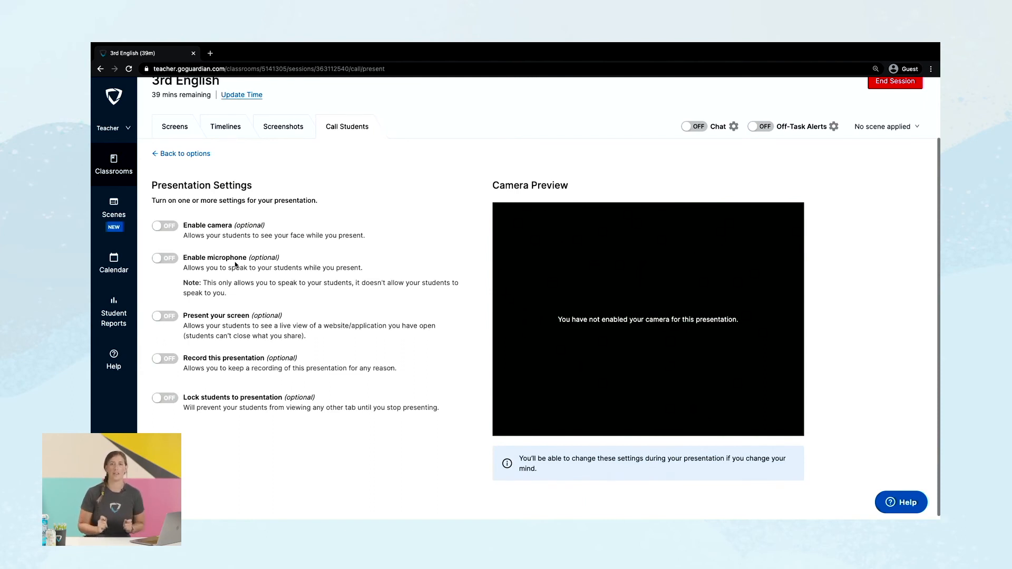
{"action": "left_click", "coordinate": [171, 317]}
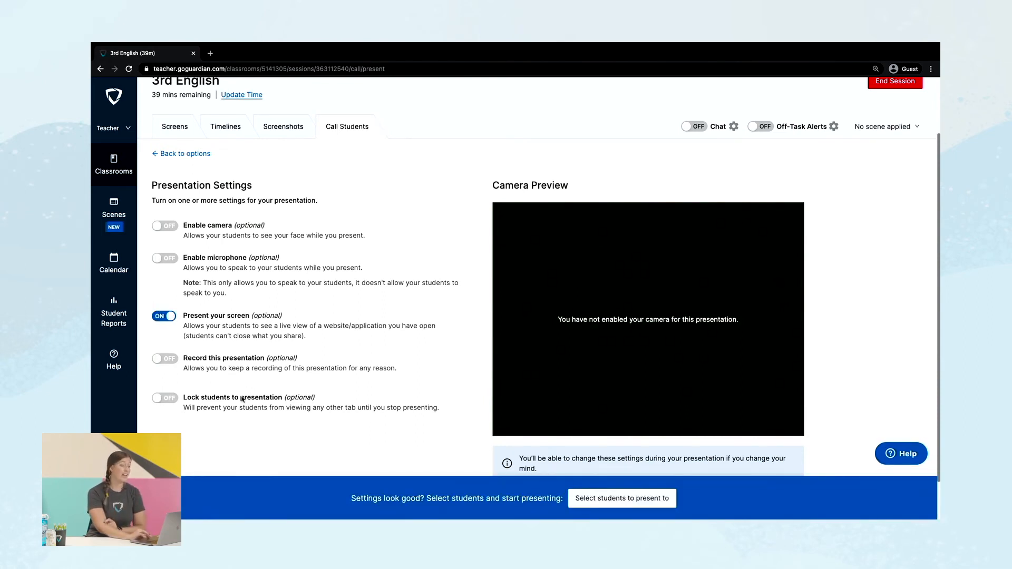
{"action": "left_click", "coordinate": [170, 401]}
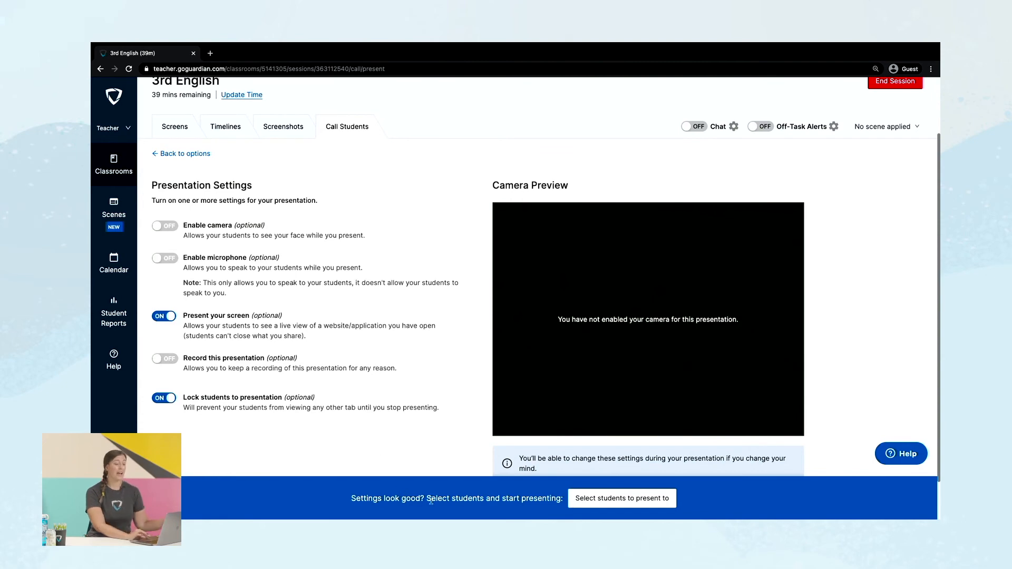
Step: Select three individual students from the first column of the list as the presentation audience and proceed to choosing what to share
{"action": "left_click", "coordinate": [605, 503]}
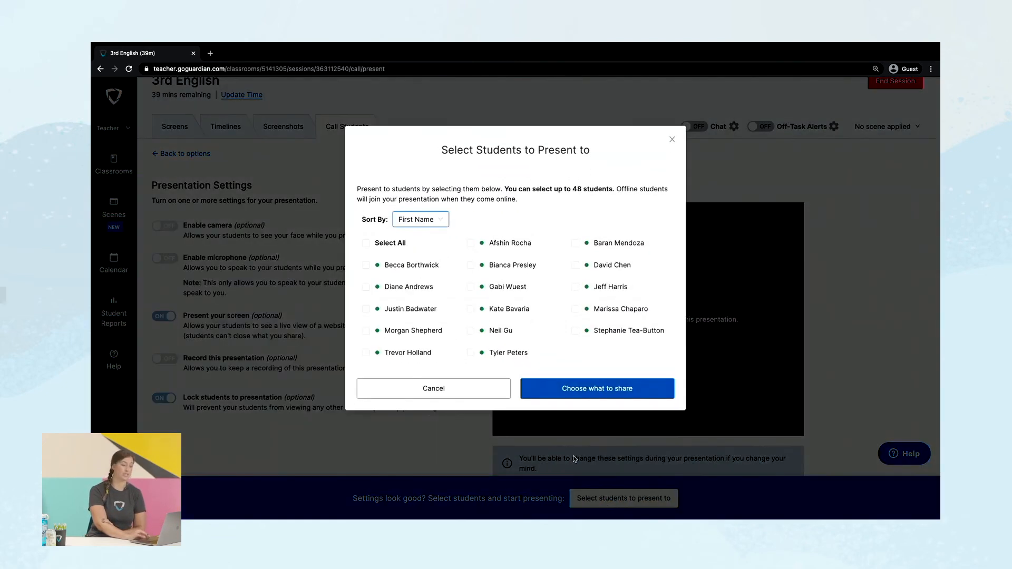
{"action": "left_click", "coordinate": [402, 245]}
{"action": "left_click", "coordinate": [401, 245]}
{"action": "left_click", "coordinate": [408, 266]}
{"action": "left_click", "coordinate": [409, 330]}
{"action": "left_click", "coordinate": [409, 353]}
{"action": "left_click", "coordinate": [635, 388]}
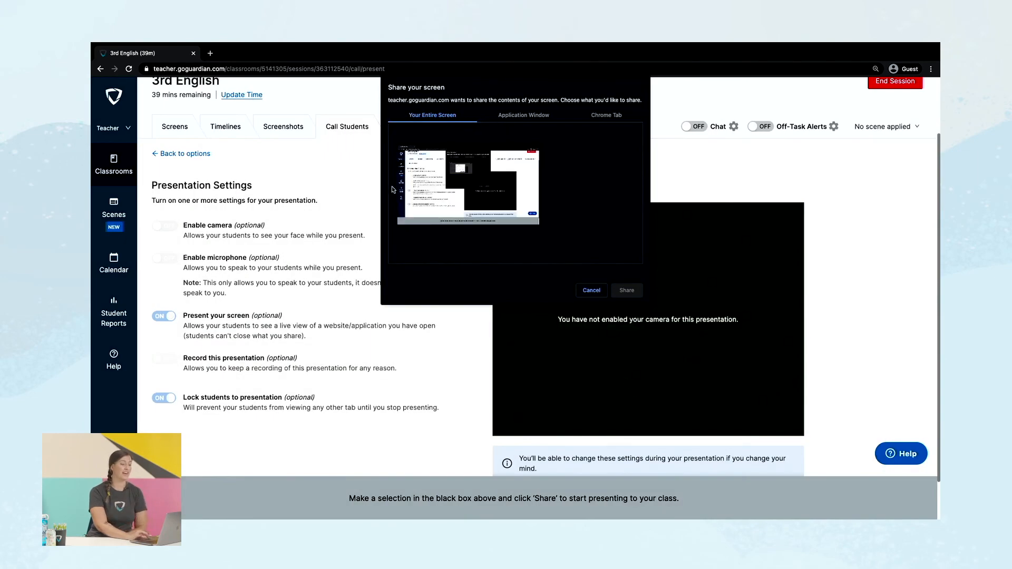
Step: Compare the application window and Chrome tab sharing options, and share the 3rd English Chrome tab to start the presentation
{"action": "left_click", "coordinate": [530, 115]}
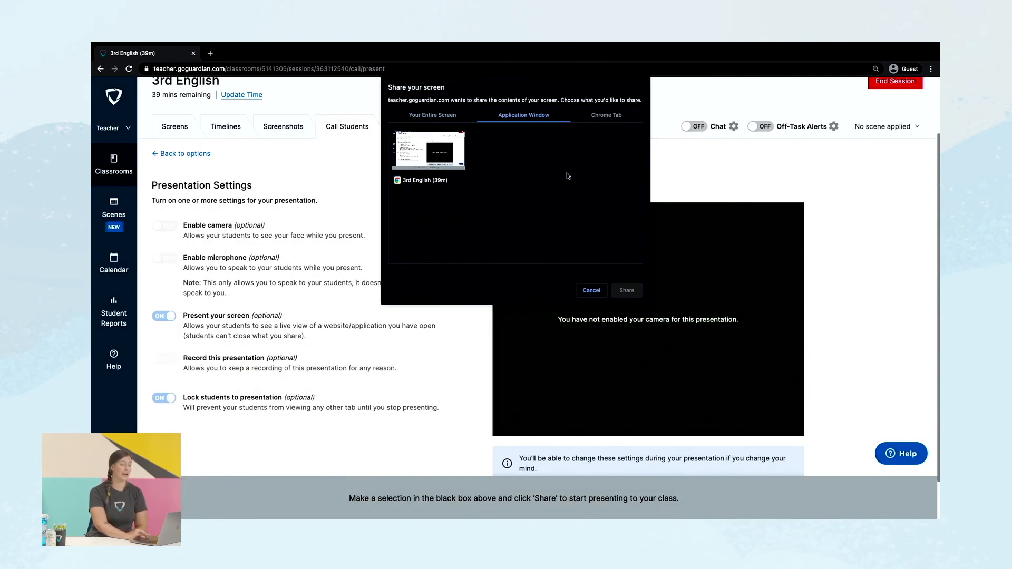
{"action": "left_click", "coordinate": [609, 116]}
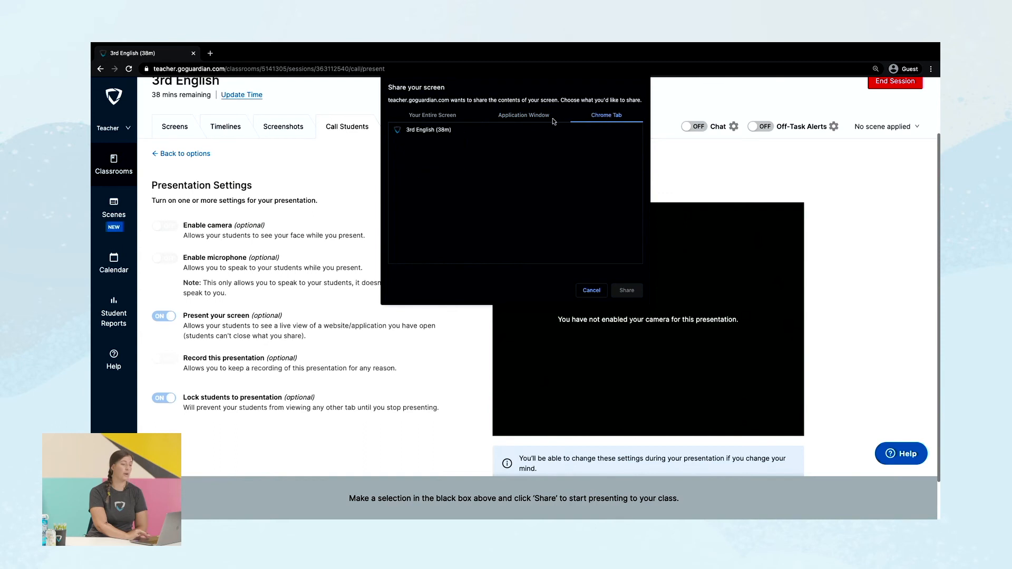
{"action": "left_click", "coordinate": [458, 131]}
{"action": "left_click", "coordinate": [625, 291]}
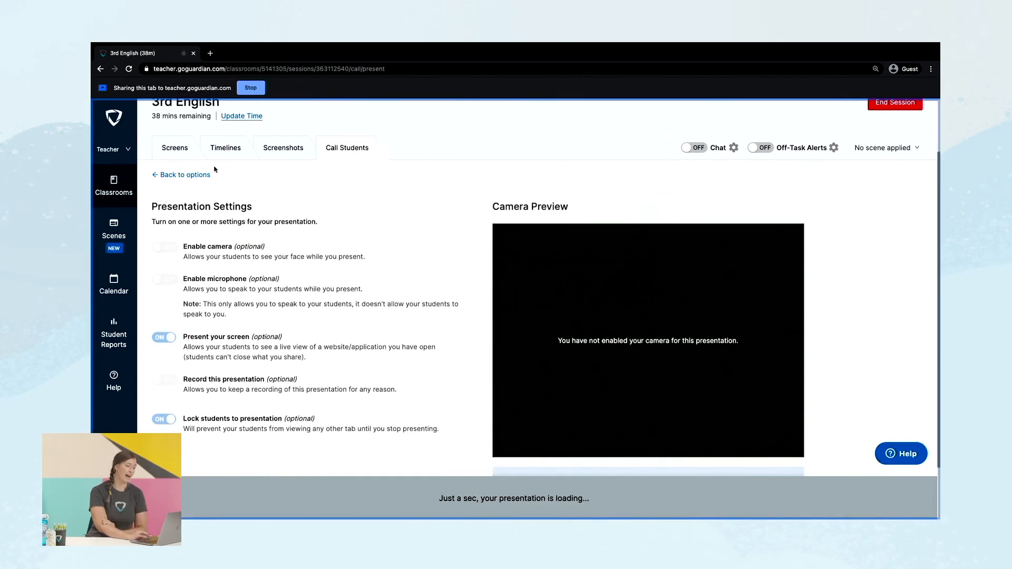
Step: From the class screens view, inspect the activity of a student locked to the lecture and try to close their Teacher Presentation tab
{"action": "left_click", "coordinate": [175, 151]}
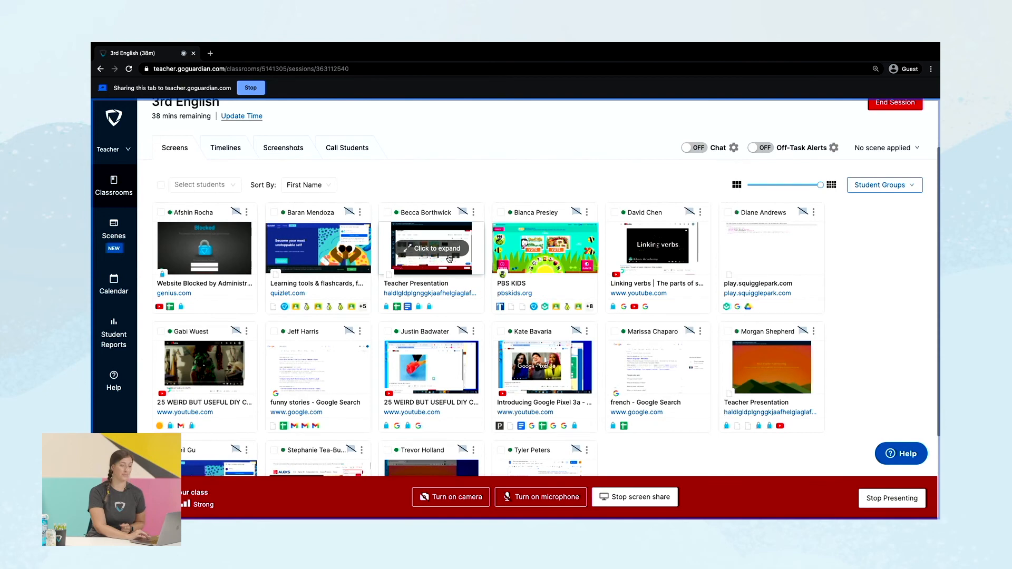
{"action": "left_click", "coordinate": [449, 258]}
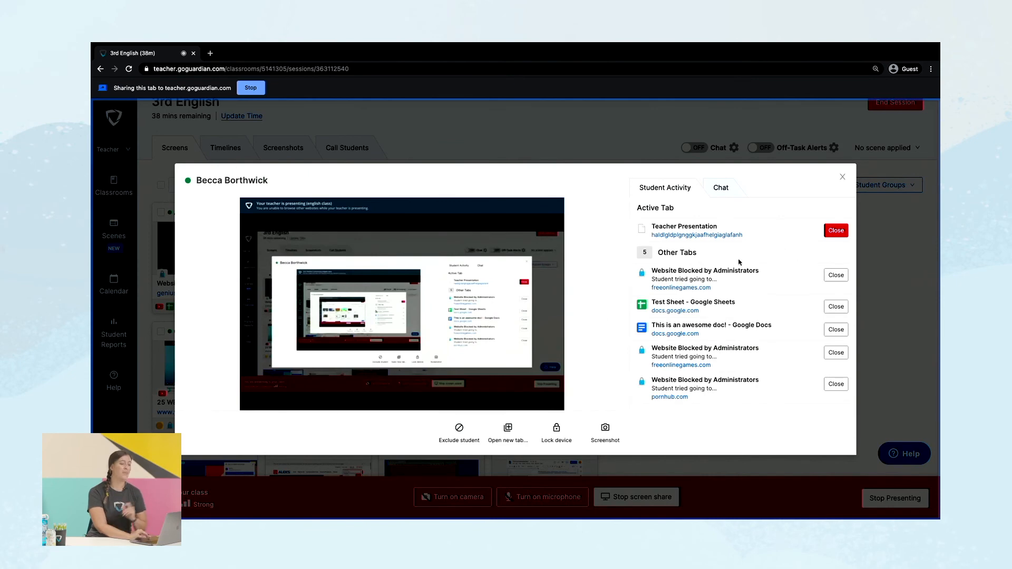
{"action": "left_click", "coordinate": [835, 232]}
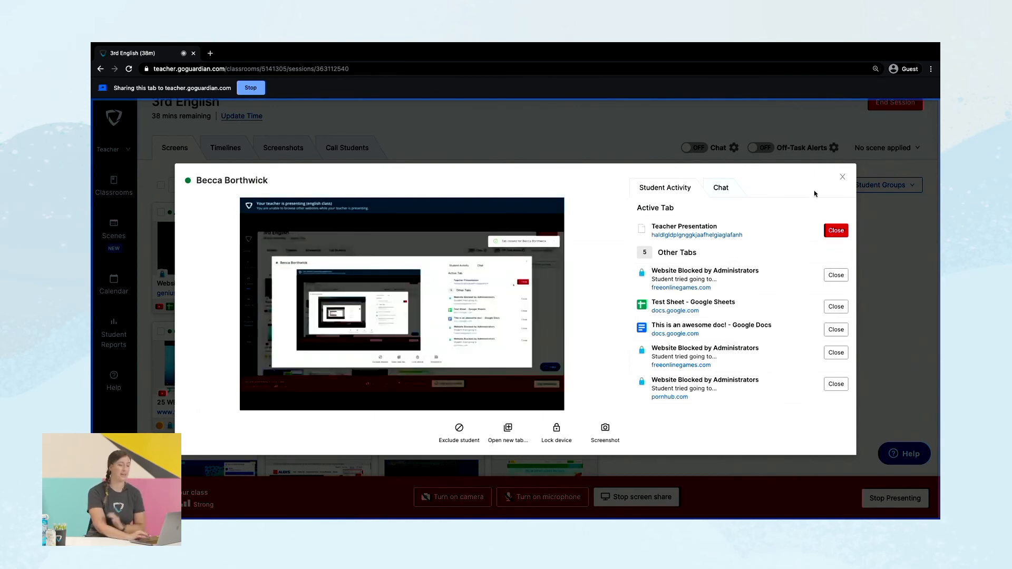
{"action": "left_click", "coordinate": [842, 178]}
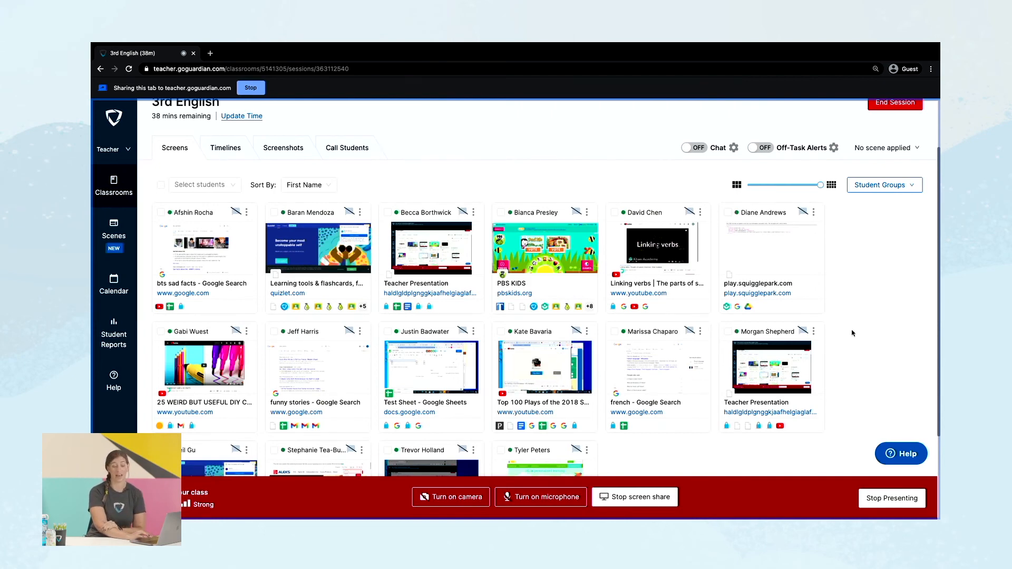
Step: Stop presenting to the class and close the leftover Teacher Presentation tab on the locked student's device in the first row
{"action": "left_click", "coordinate": [902, 499]}
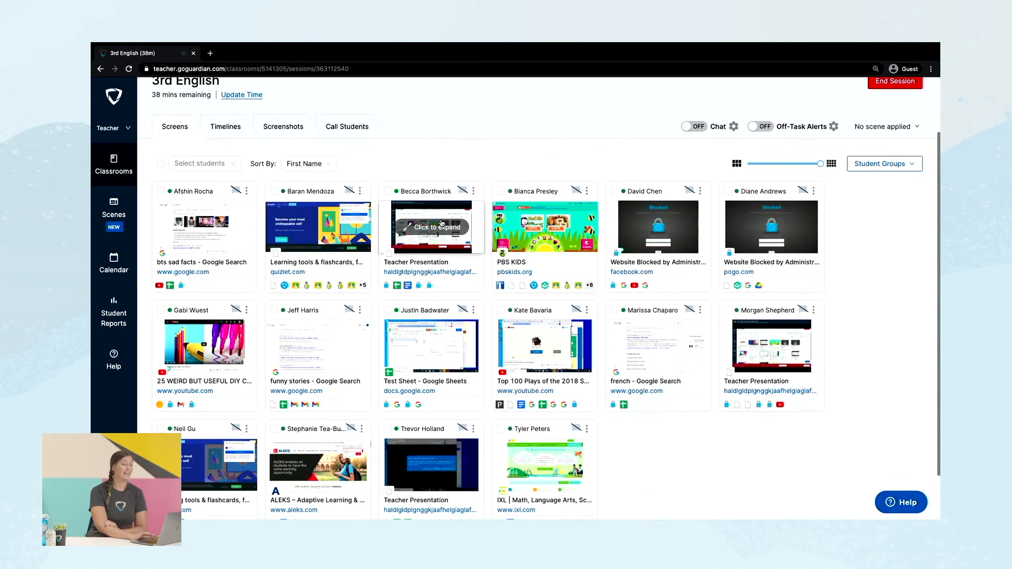
{"action": "left_click", "coordinate": [442, 223]}
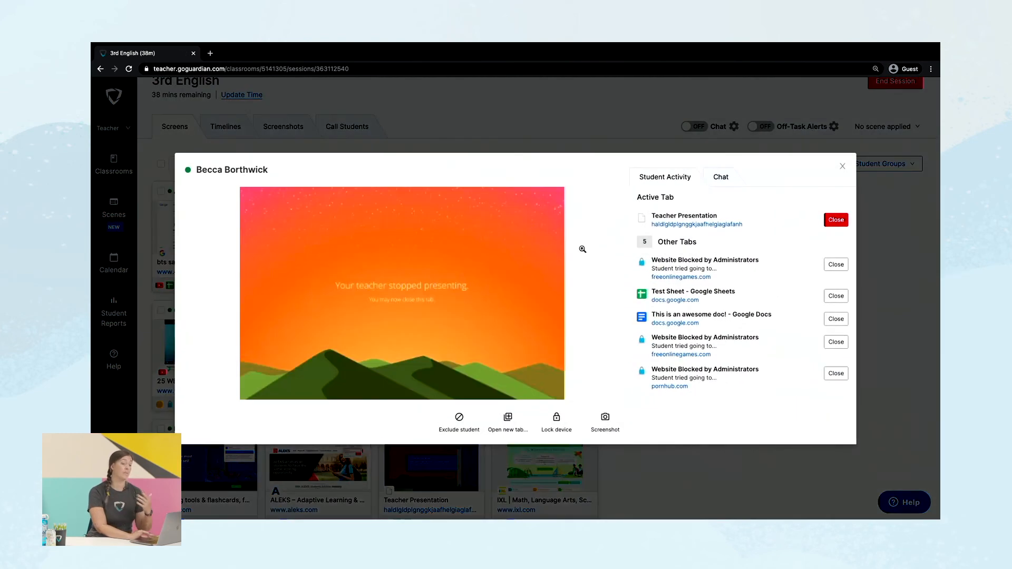
{"action": "left_click", "coordinate": [836, 220]}
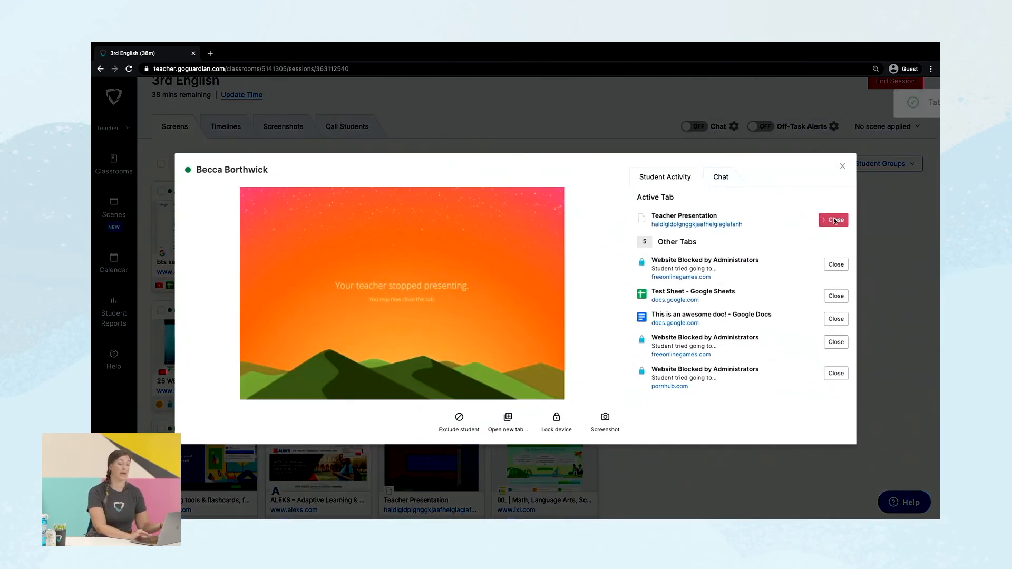
{"action": "left_click", "coordinate": [843, 167]}
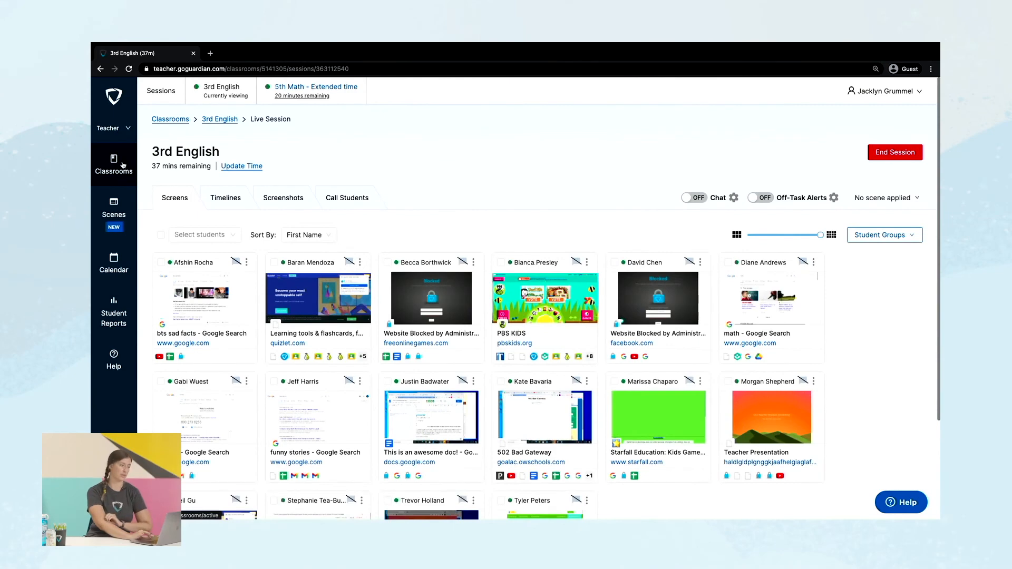
Step: Open the scheduling settings of the 5th Math - classroom for editing
{"action": "left_click", "coordinate": [123, 165]}
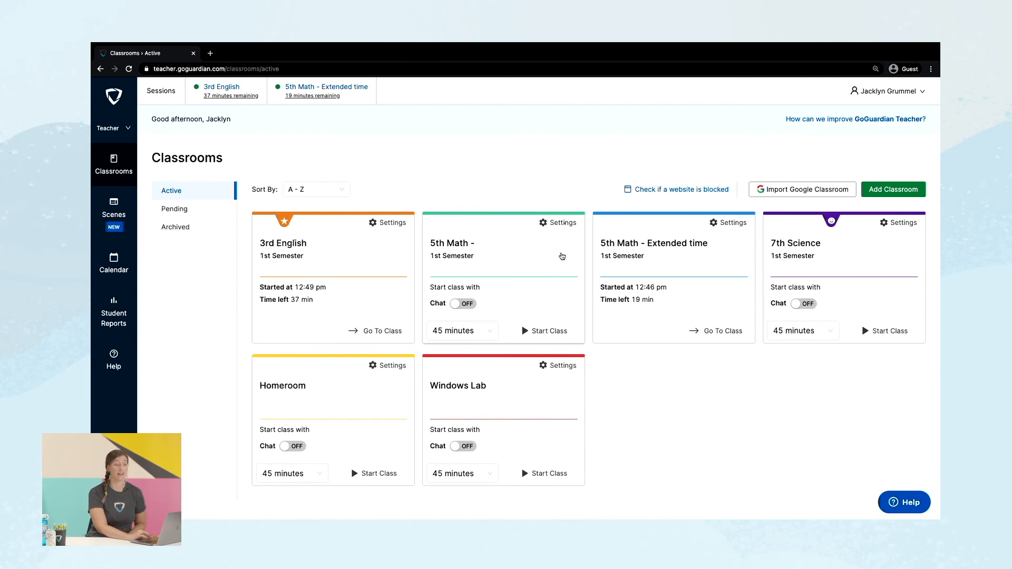
{"action": "left_click", "coordinate": [562, 225]}
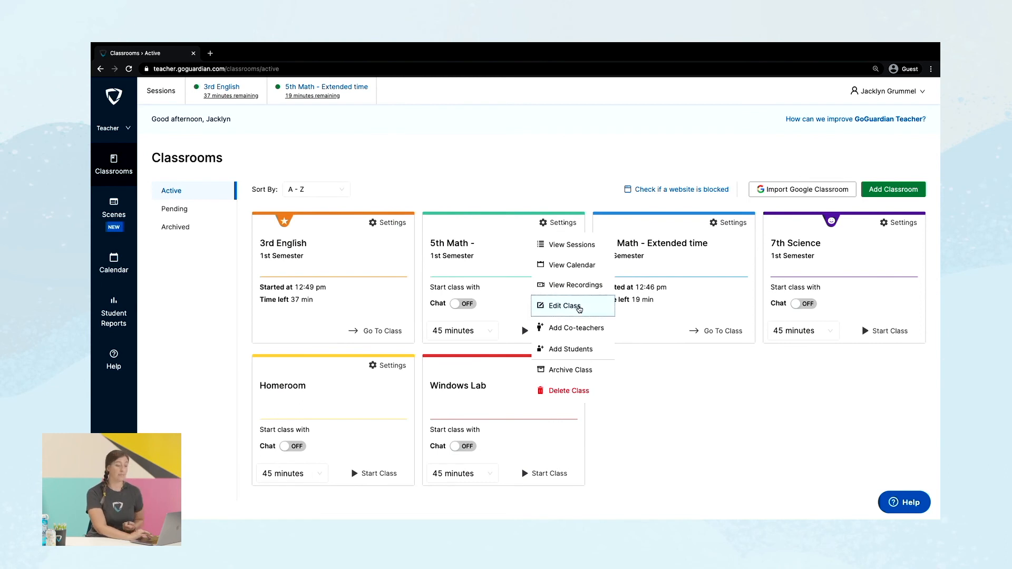
{"action": "left_click", "coordinate": [579, 309]}
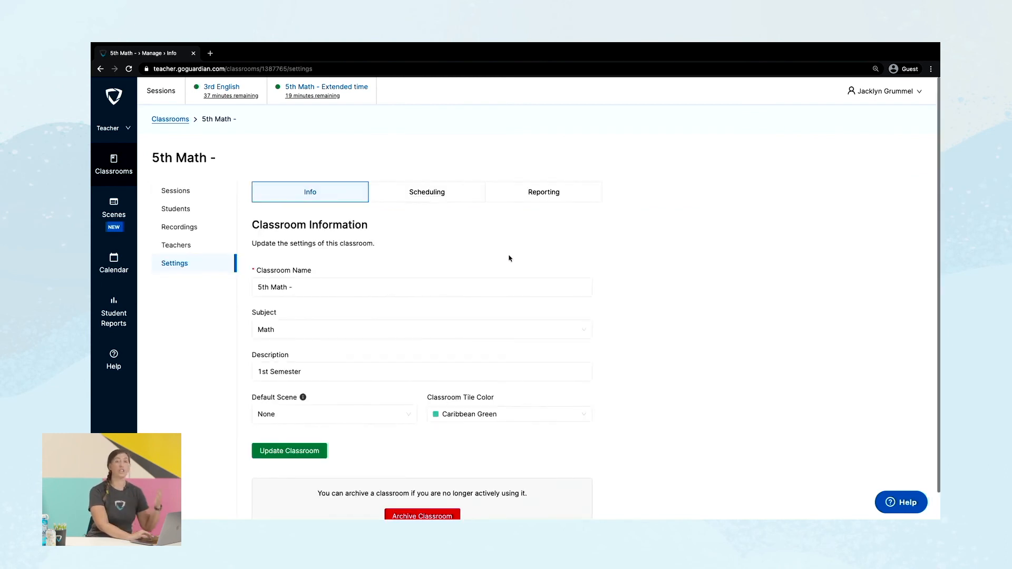
{"action": "left_click", "coordinate": [439, 195]}
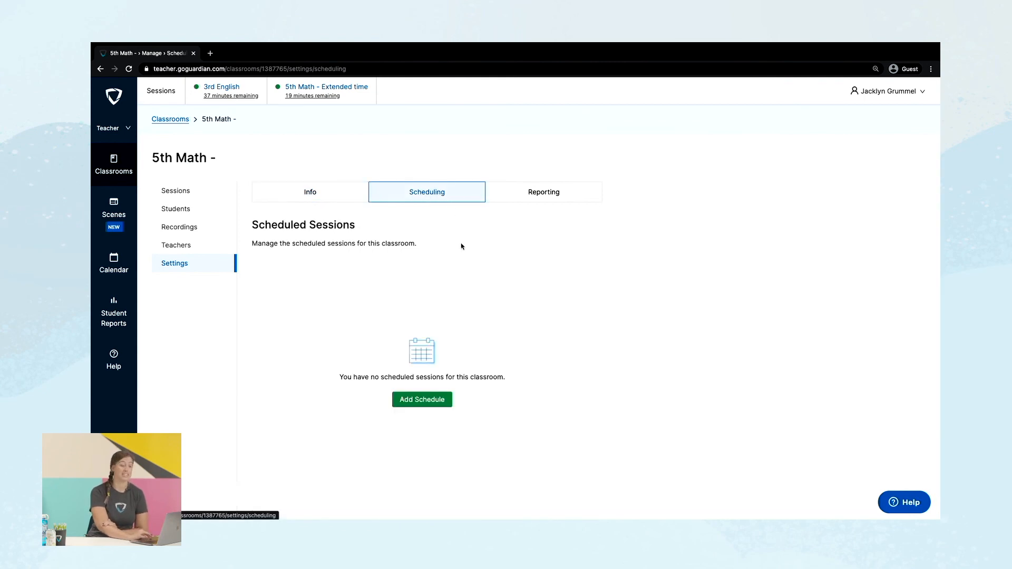
Step: Add a recurring session to the classroom from 08:00 am to 09:05 am, Monday through Friday
{"action": "left_click", "coordinate": [420, 401]}
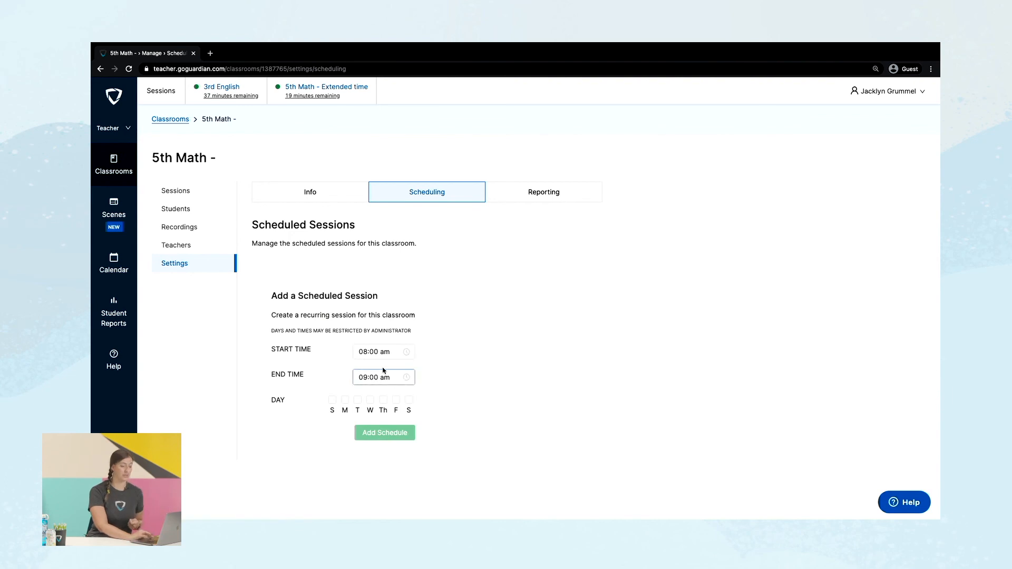
{"action": "left_click", "coordinate": [375, 378]}
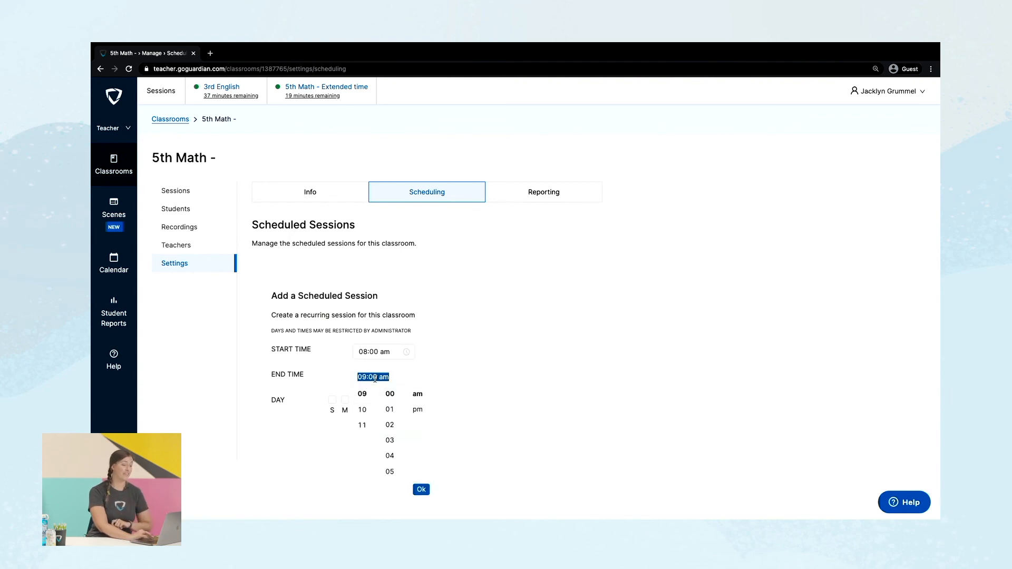
{"action": "left_click", "coordinate": [391, 472]}
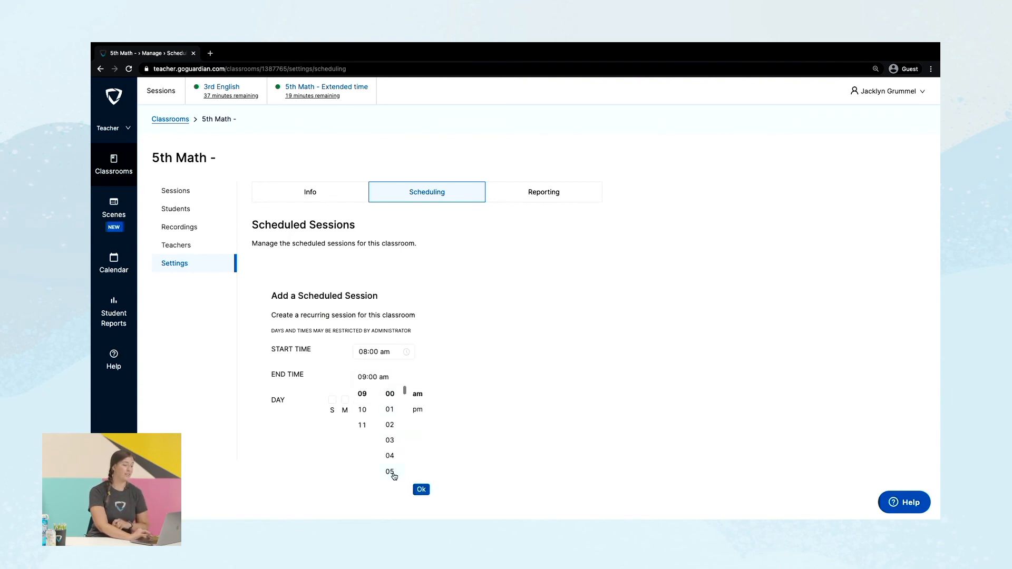
{"action": "left_click", "coordinate": [421, 489]}
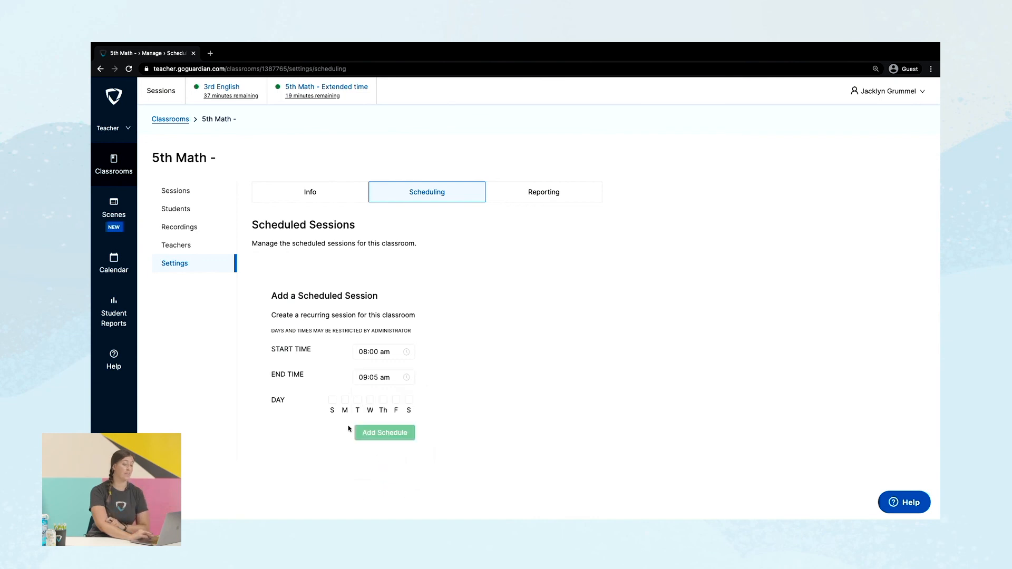
{"action": "left_click", "coordinate": [344, 400]}
{"action": "left_click", "coordinate": [358, 400]}
{"action": "left_click", "coordinate": [371, 400]}
{"action": "left_click", "coordinate": [383, 401]}
{"action": "left_click", "coordinate": [396, 400]}
{"action": "left_click", "coordinate": [399, 433]}
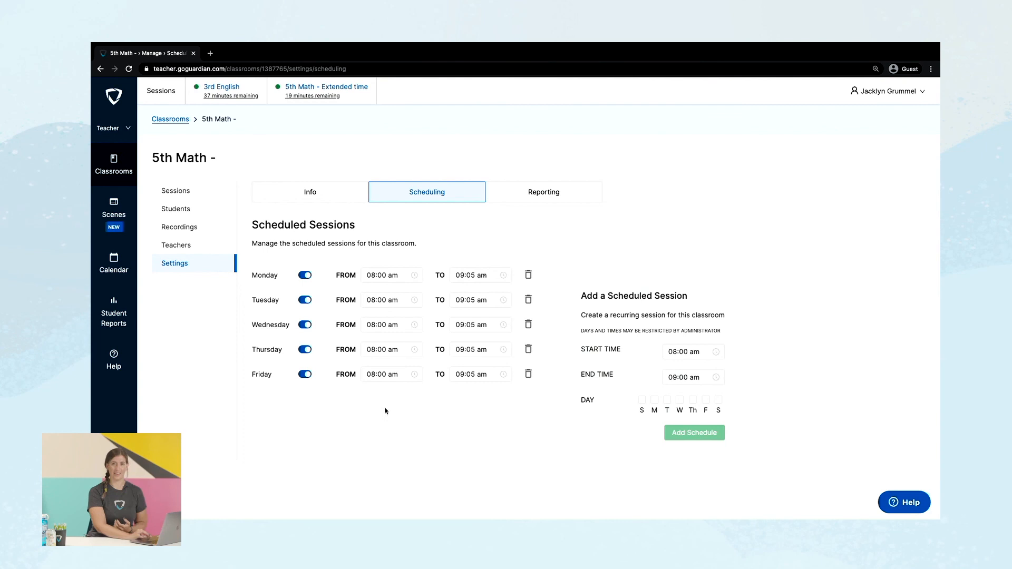
Step: In the calendar, cancel all sessions on Friday, Jul 30, limiting the cancellation to just this session
{"action": "left_click", "coordinate": [130, 281]}
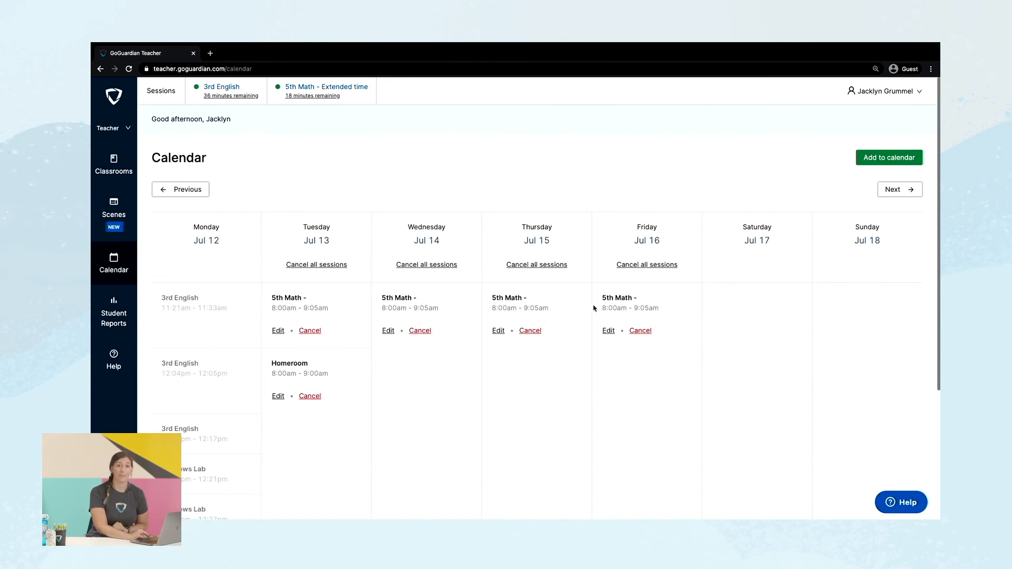
{"action": "left_click", "coordinate": [911, 194]}
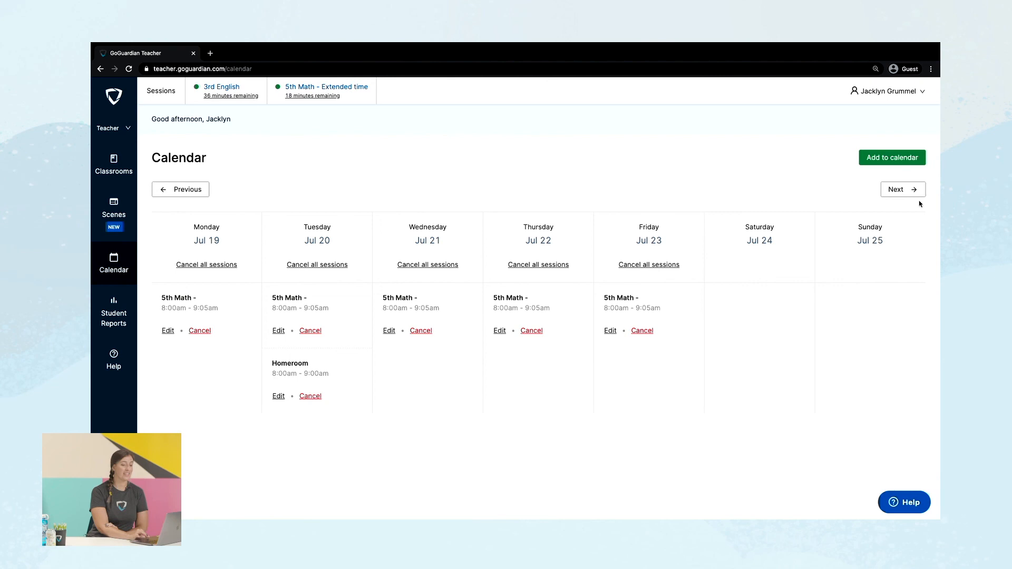
{"action": "left_click", "coordinate": [906, 190]}
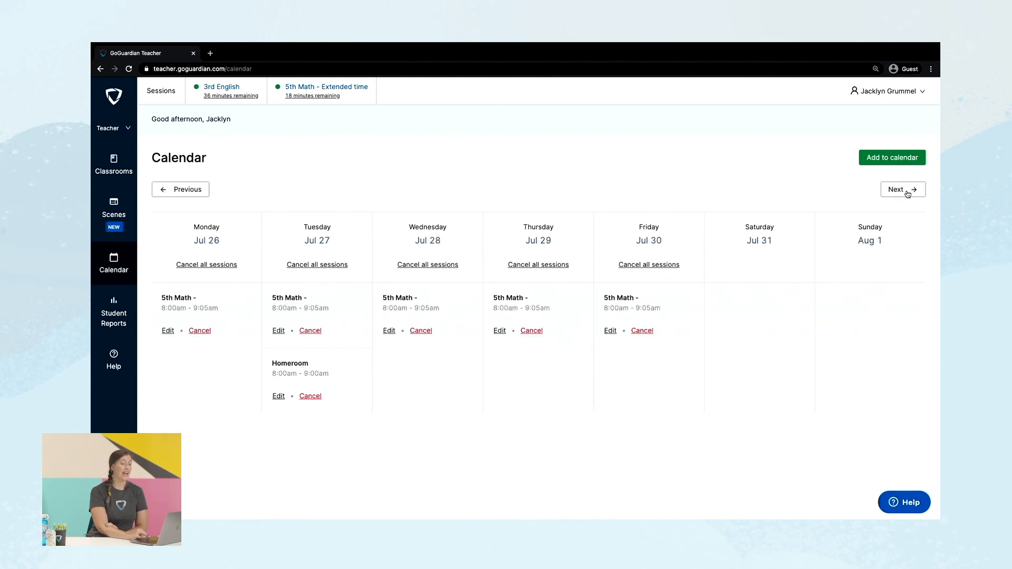
{"action": "left_click", "coordinate": [654, 269]}
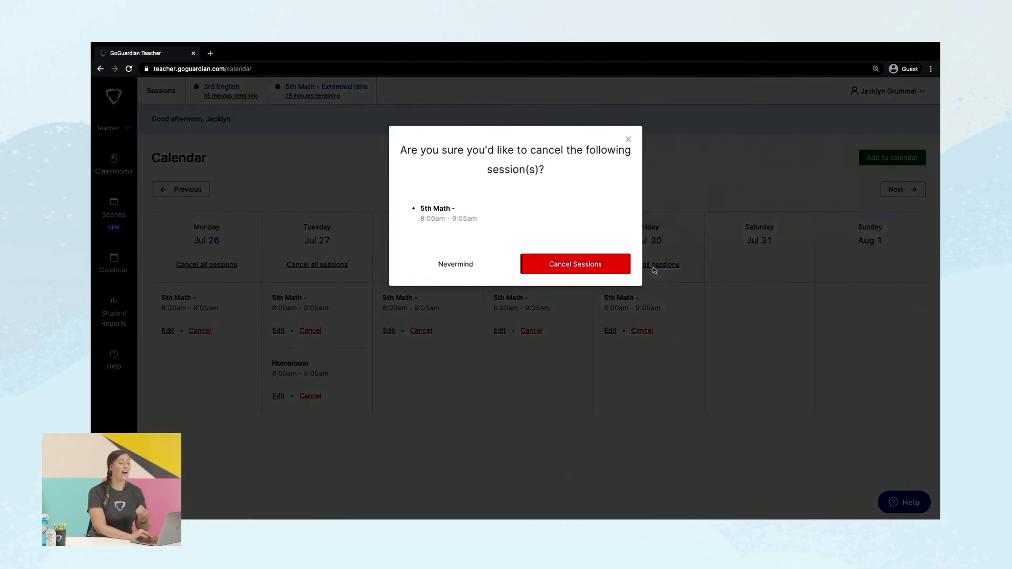
{"action": "left_click", "coordinate": [593, 265]}
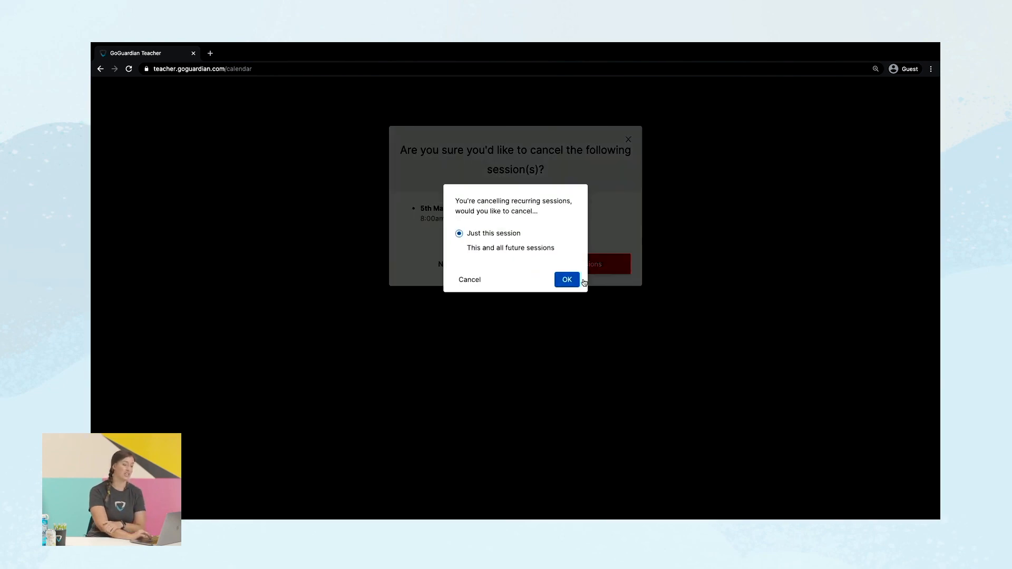
{"action": "left_click", "coordinate": [564, 281]}
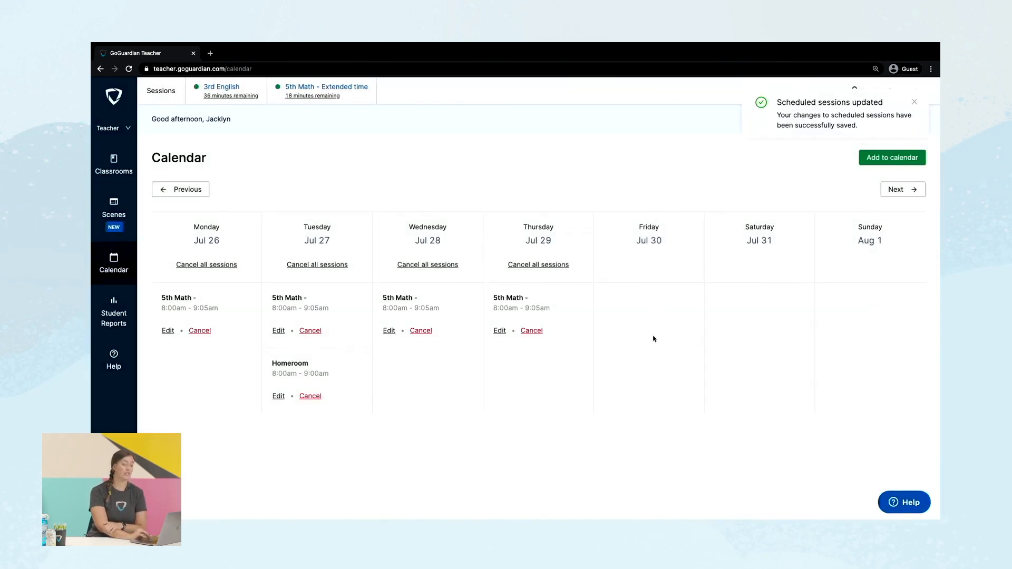
Step: Cancel all sessions on Thursday, Aug 5 in the calendar, applying it to just this session
{"action": "left_click", "coordinate": [899, 189]}
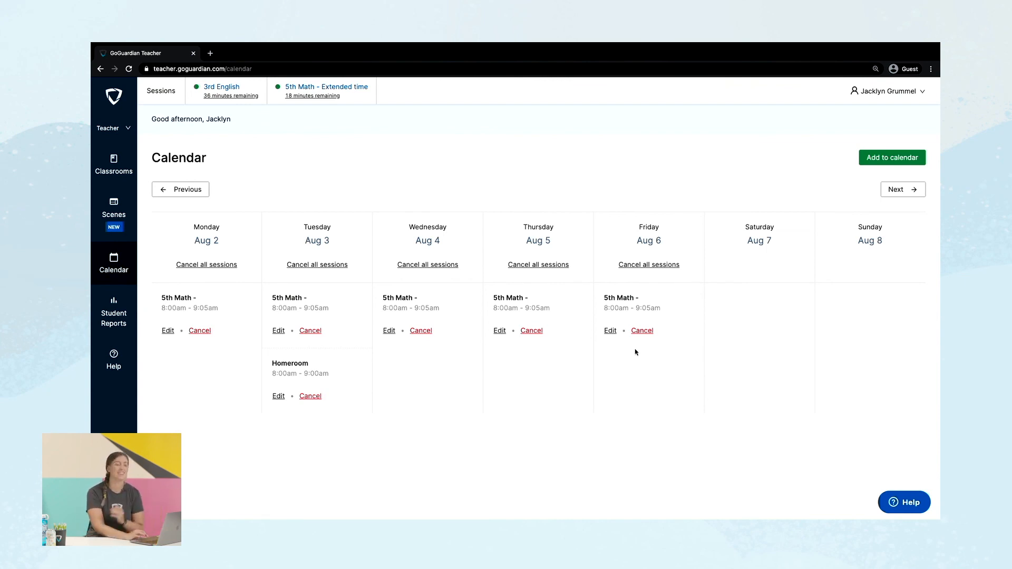
{"action": "left_click", "coordinate": [541, 265]}
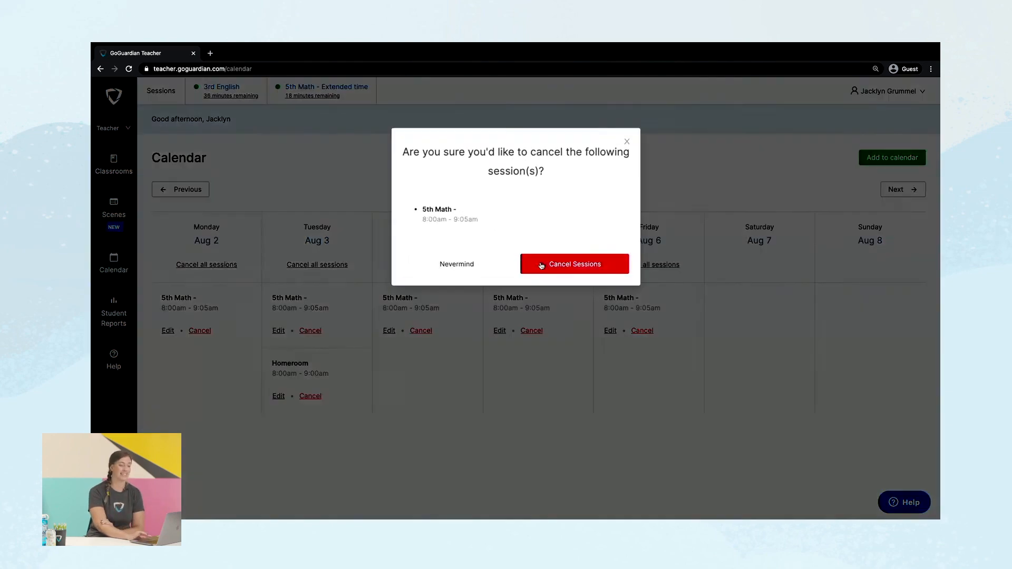
{"action": "left_click", "coordinate": [548, 267]}
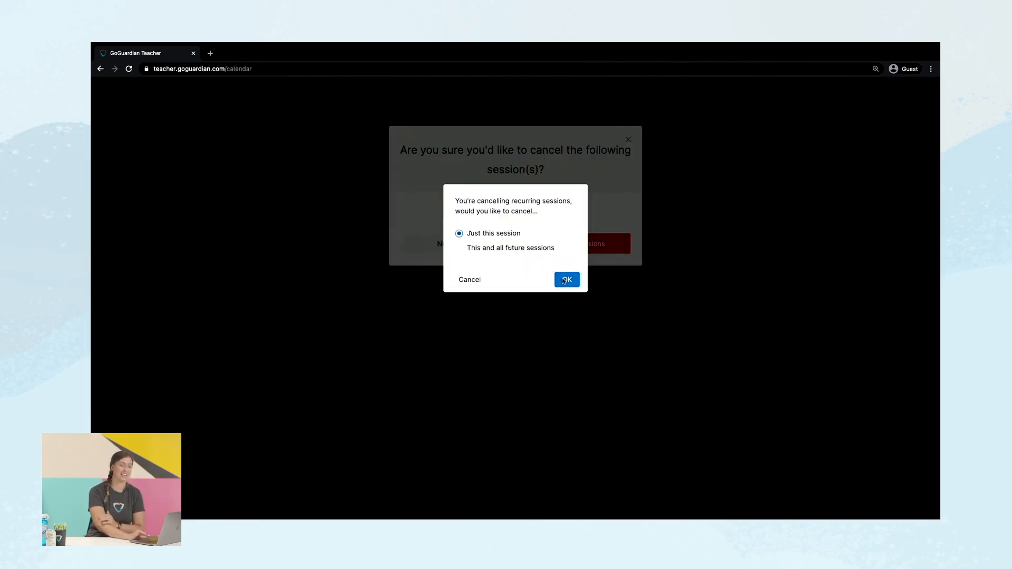
{"action": "left_click", "coordinate": [565, 279]}
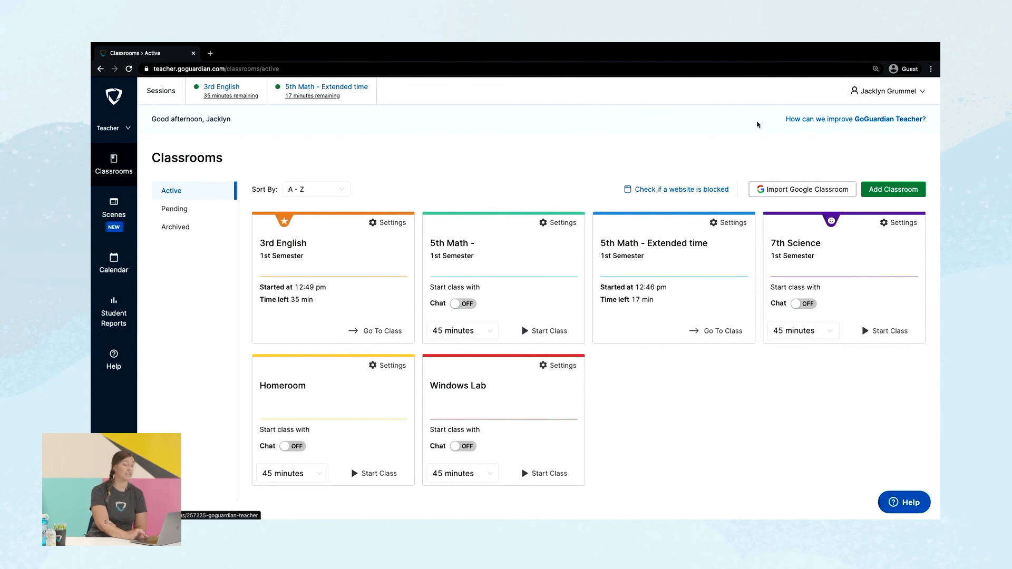
Step: Open the Help Center to view the available guides, video training and feature voting
{"action": "left_click", "coordinate": [113, 359]}
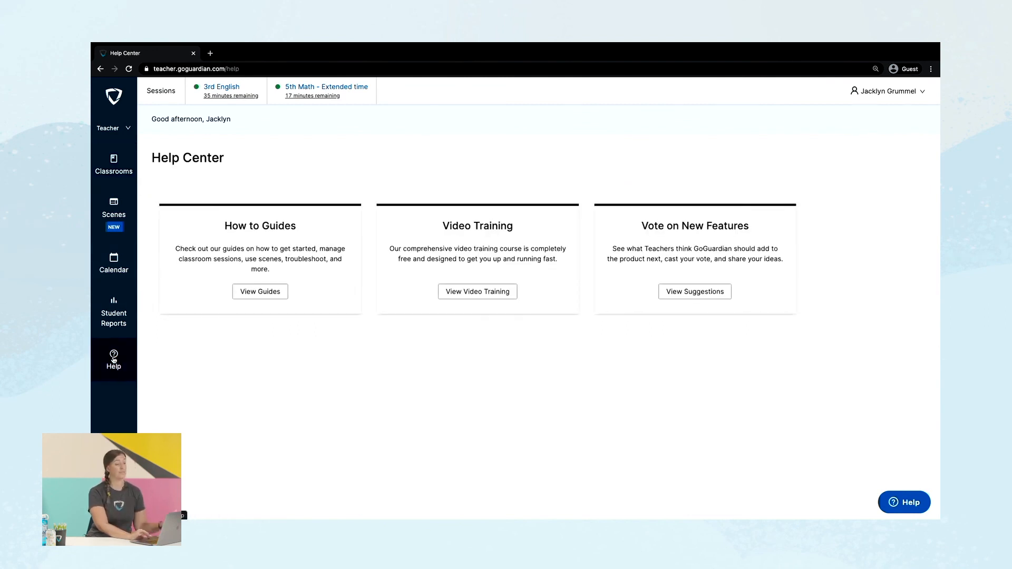